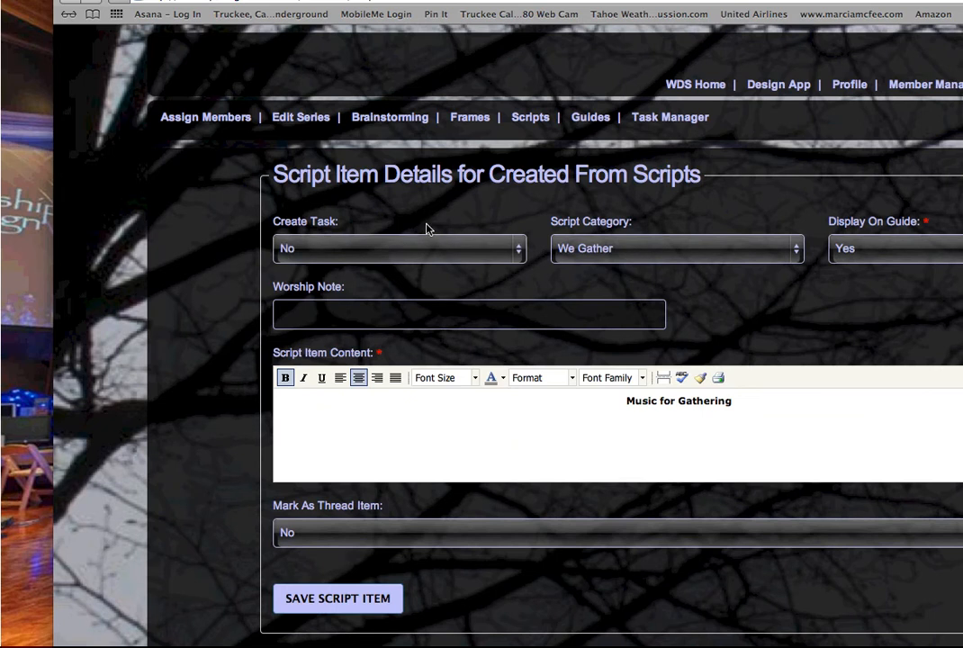
Leave Create Task at No, keep the category We Gather, and keep Display On Guide on
scroll(434, 229, "down", 2)
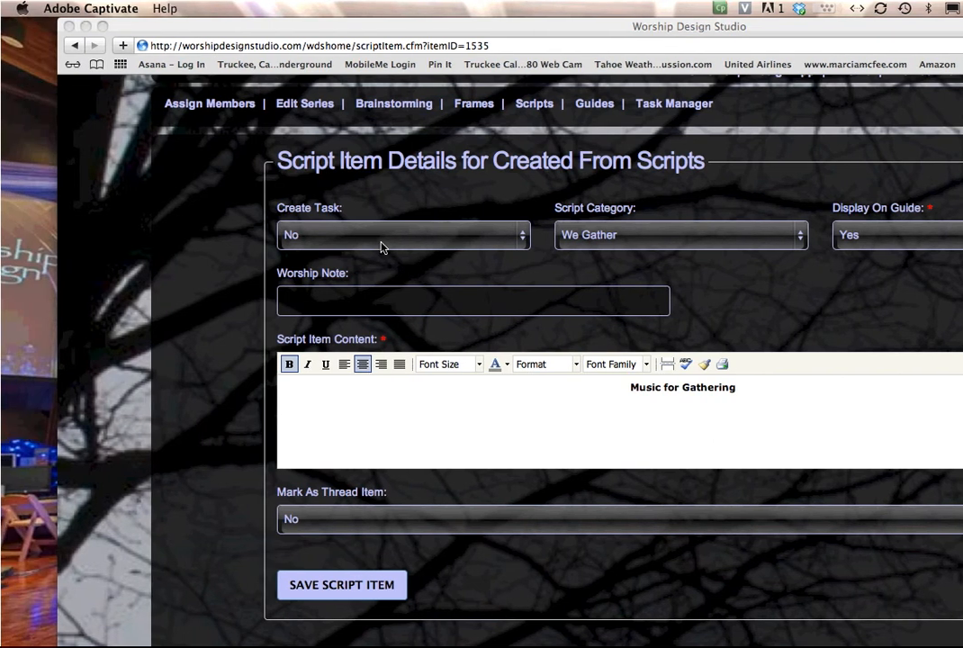
left_click(381, 244)
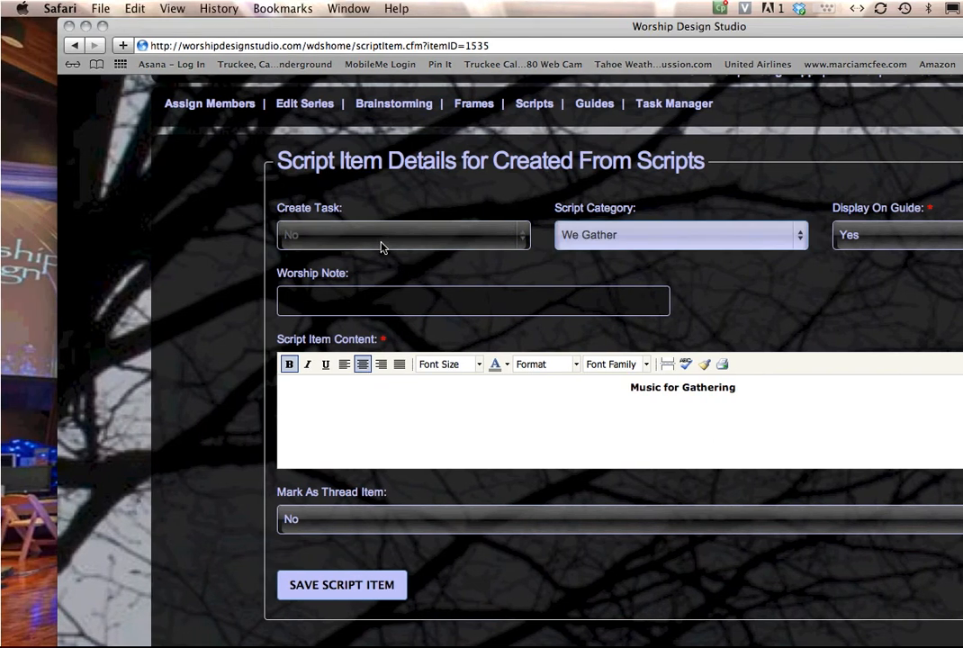
left_click(382, 237)
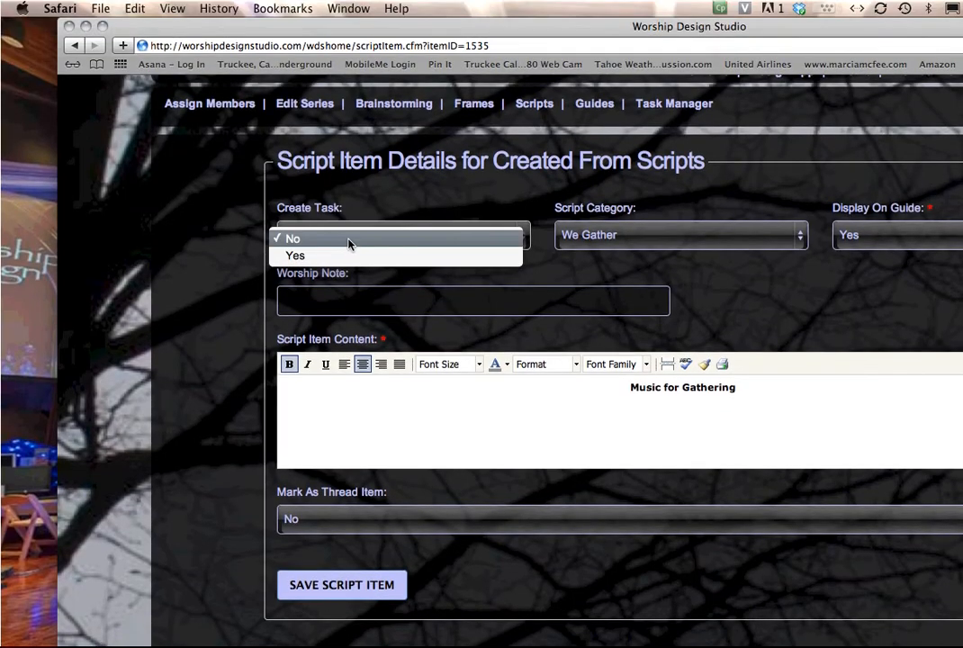
left_click(348, 245)
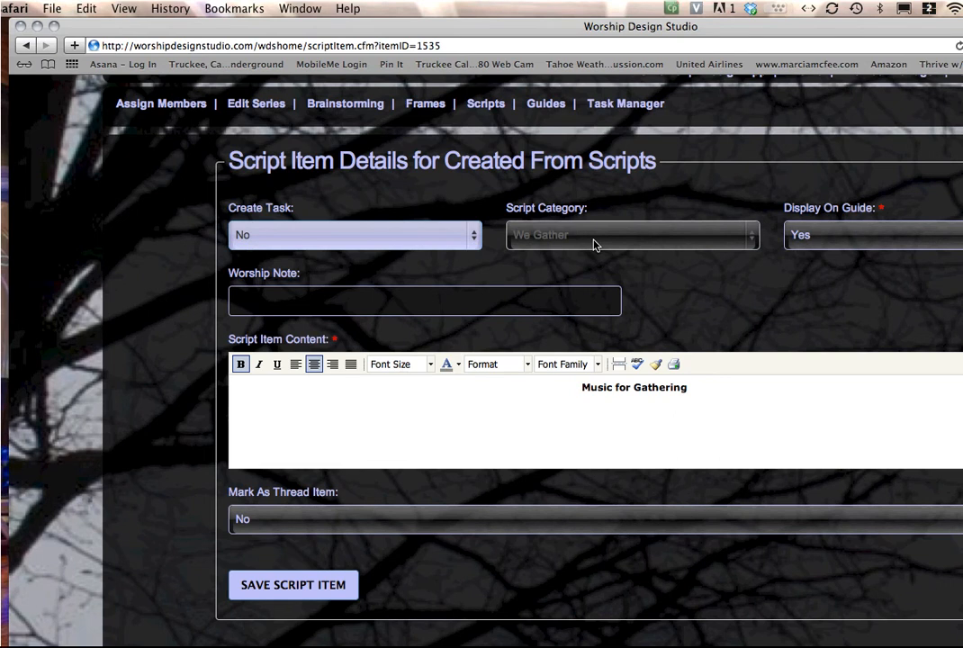
left_click(593, 243)
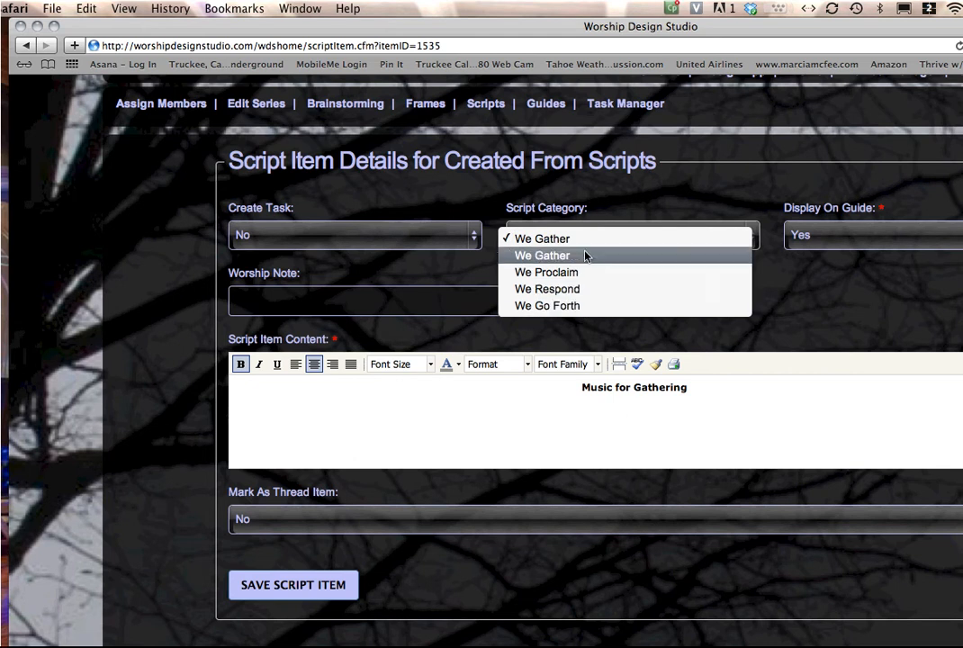
left_click(585, 243)
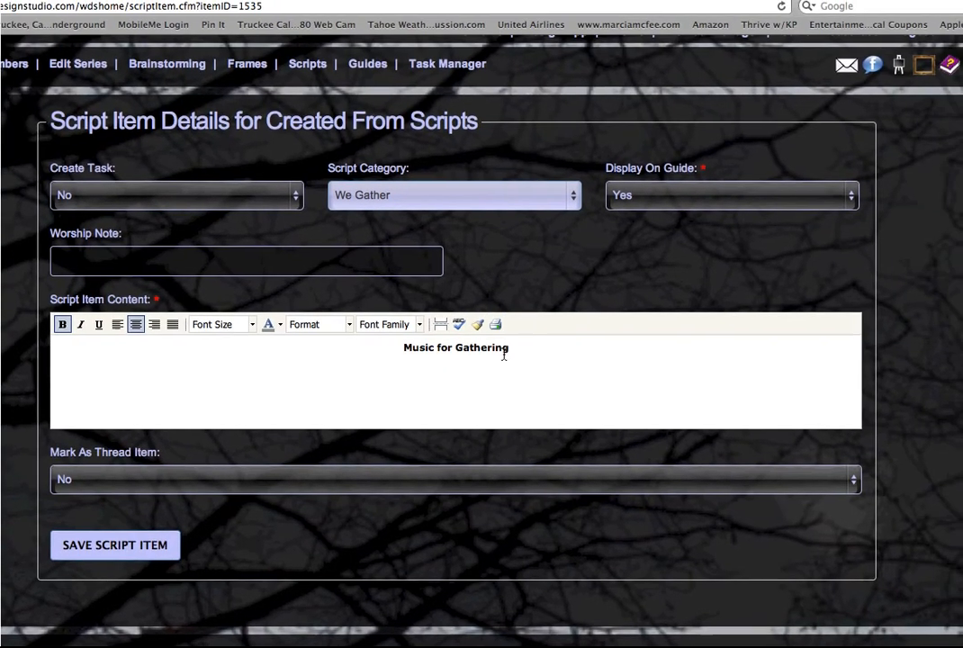
left_click(483, 205)
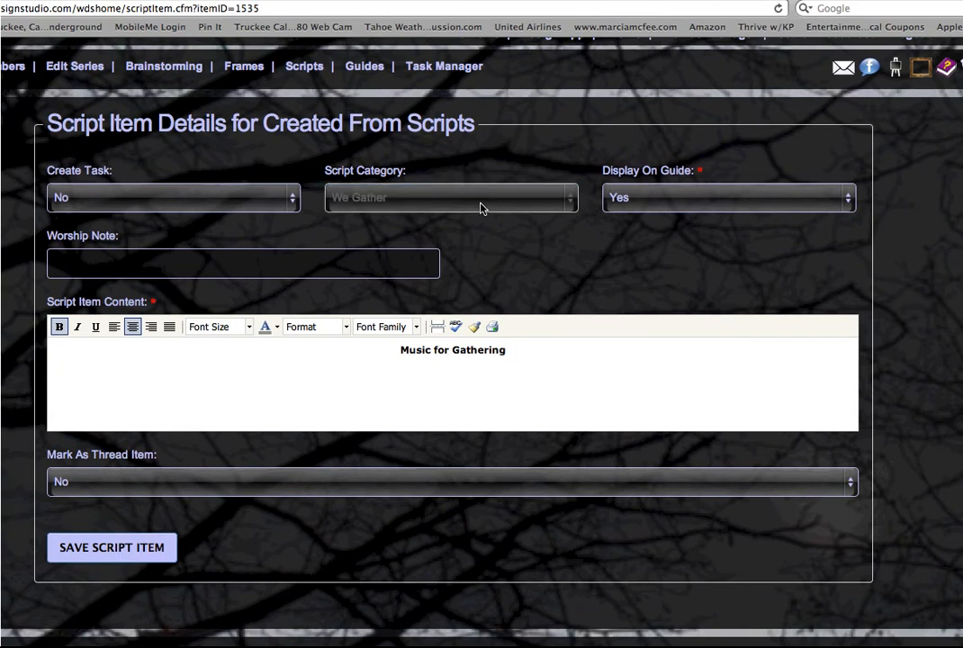
left_click(664, 209)
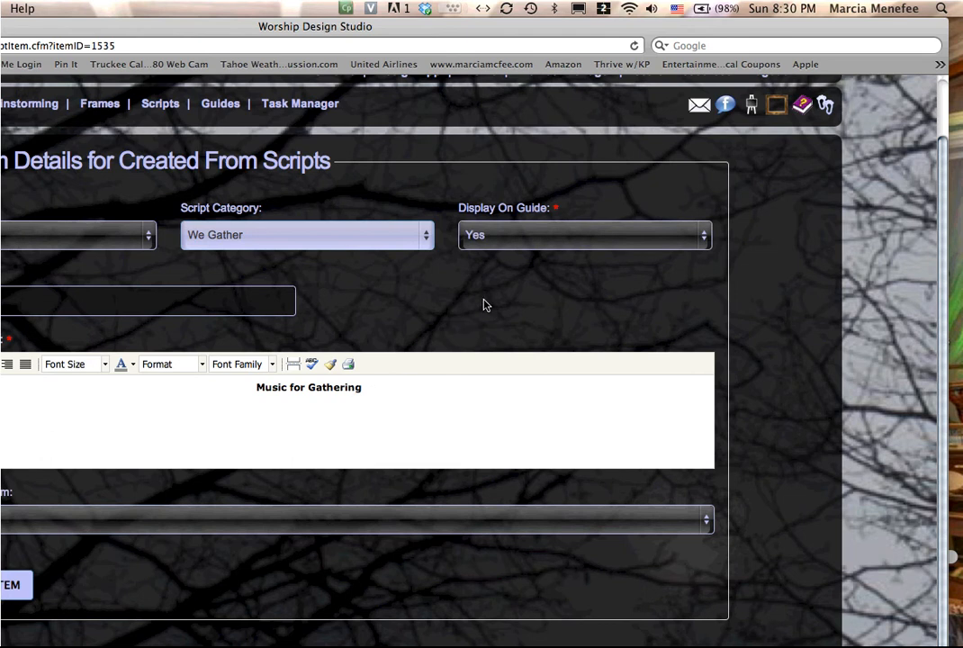
left_click(515, 236)
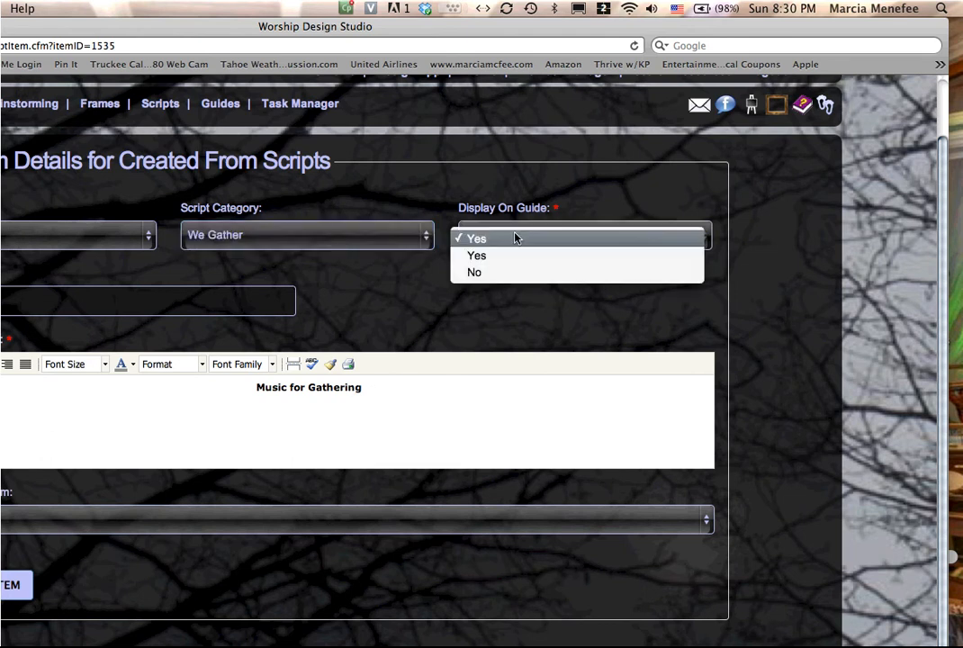
left_click(516, 237)
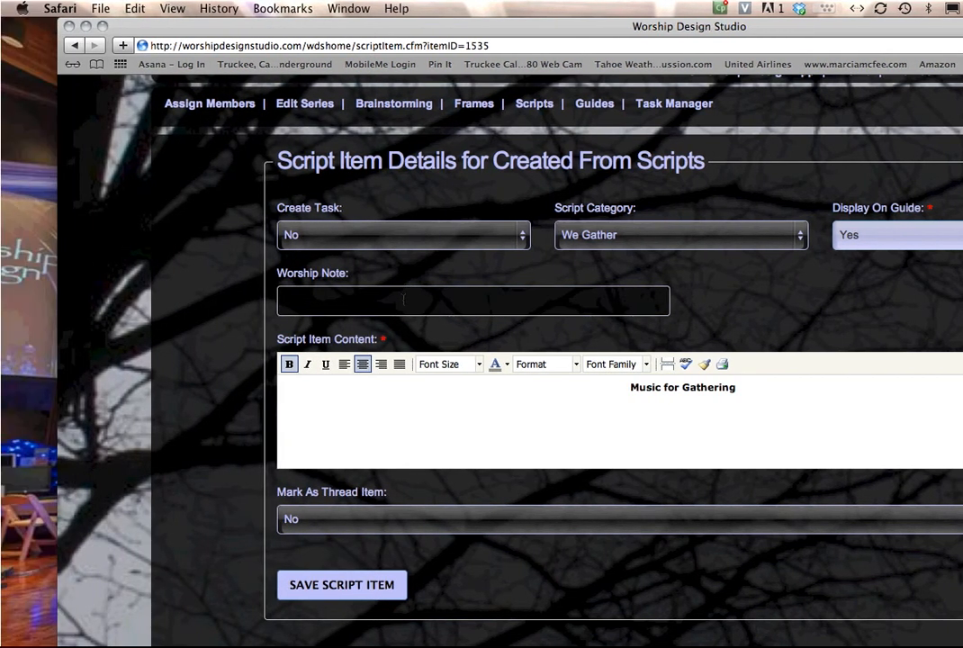
Write a Worship Note crediting "Come, Holy Spirit" words and music, © 2006 publisher, with the OneLicense number
left_click(339, 301)
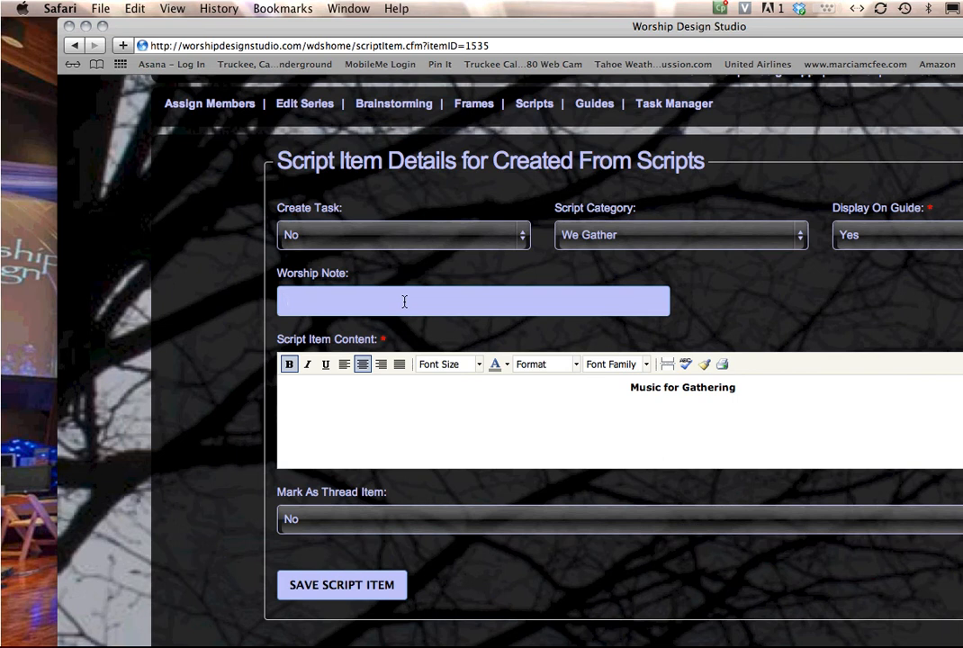
type("\"Come, Holy Spirit")
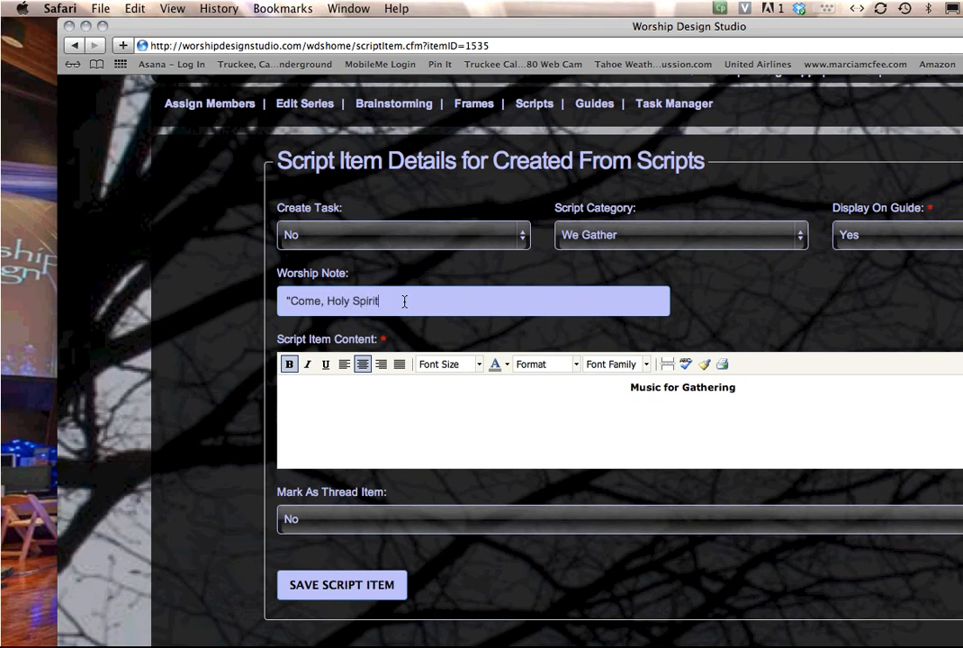
type("\" words and muc")
type("ic by so-and-so")
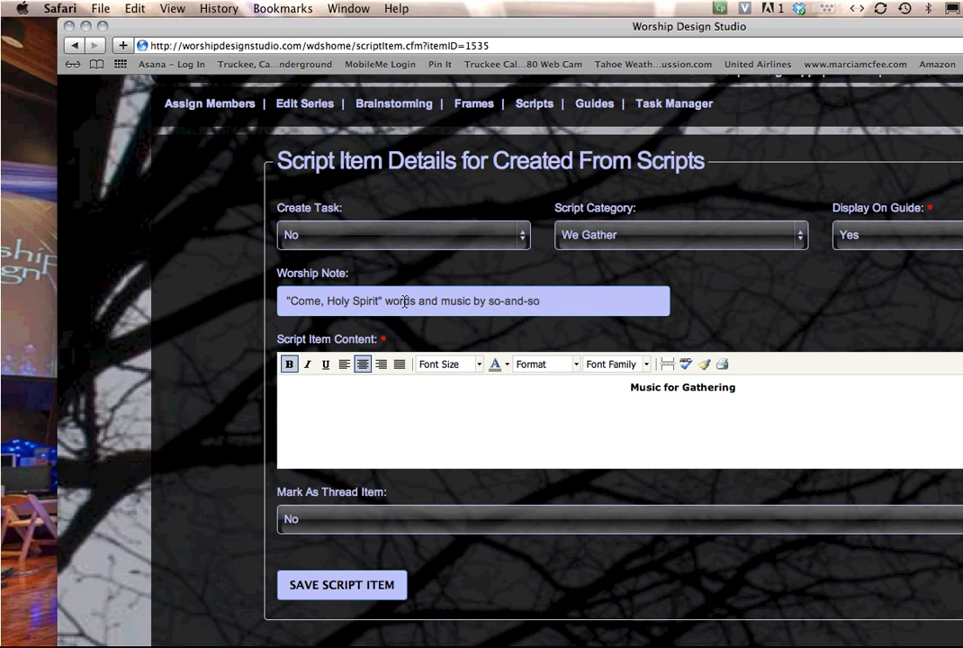
type(" © 2006 publisher")
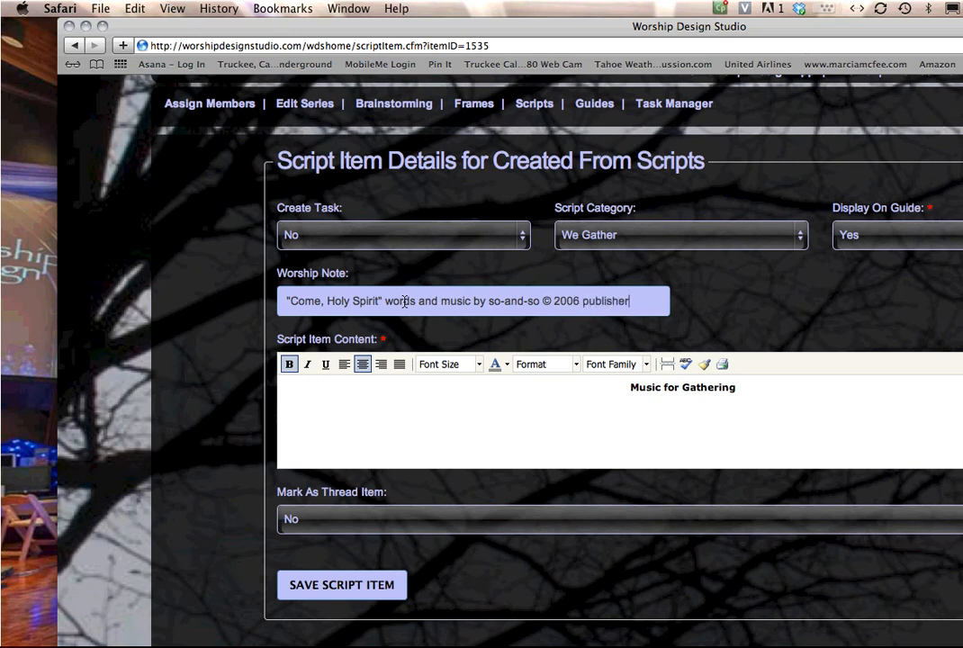
type(". OneLicense# ")
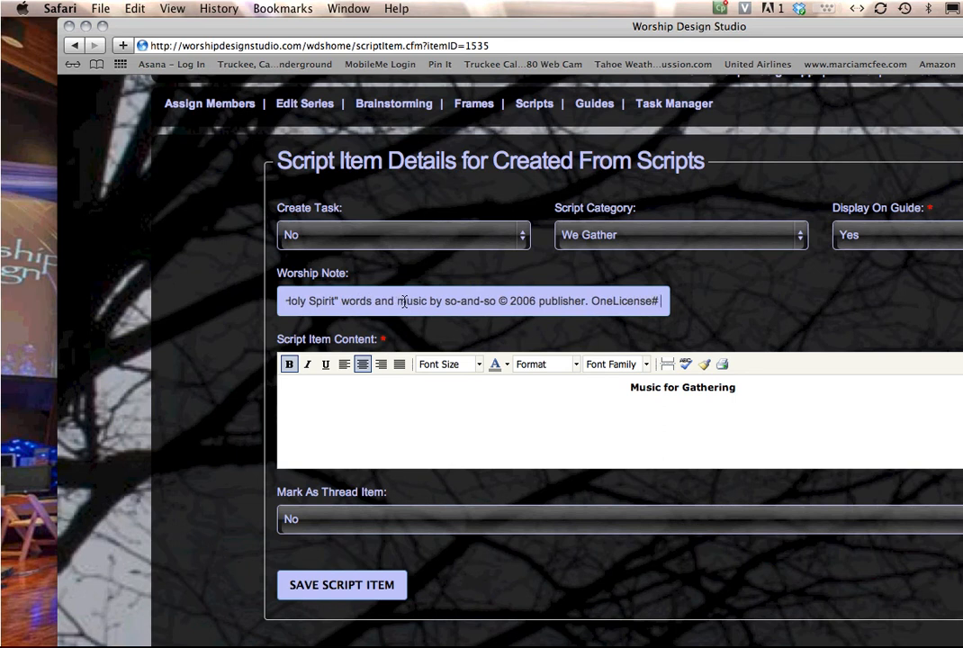
type("21987")
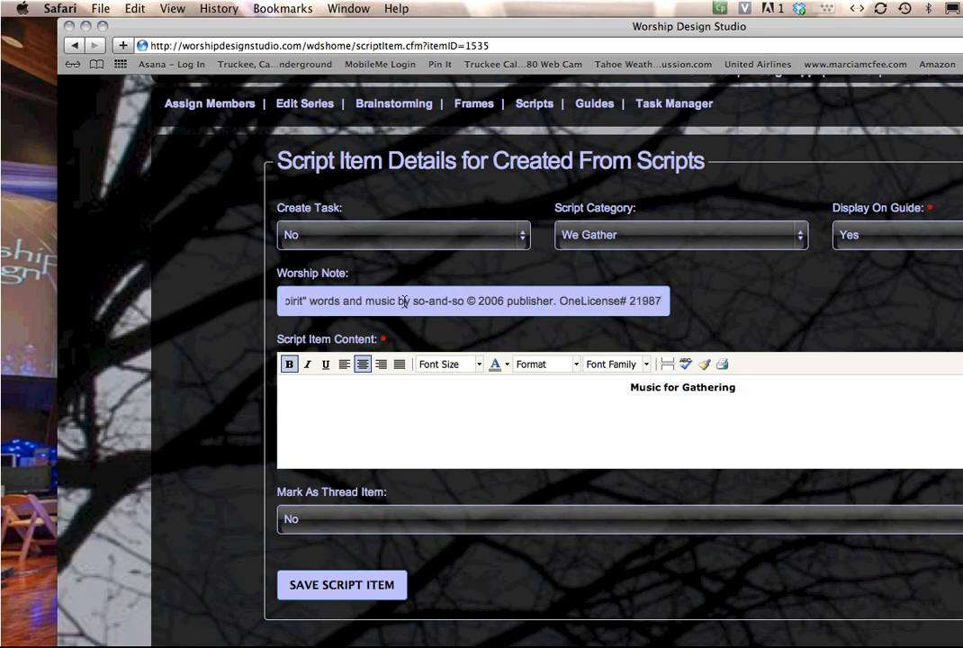
type("09Er")
key("BackSpace")
type("R")
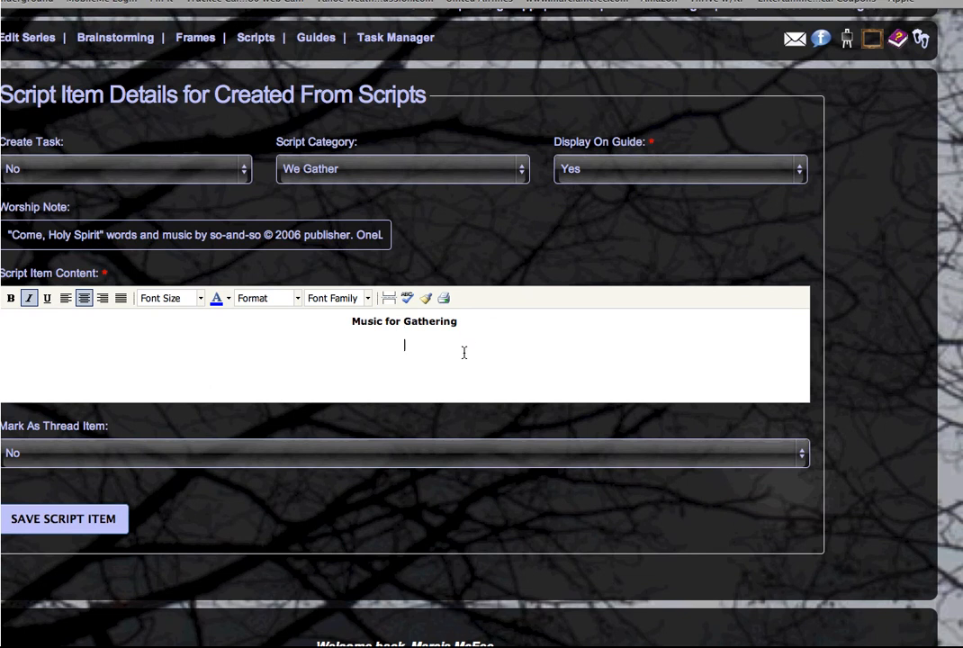
Add the line 'Gathered here in the mystery of this hour' in bold, non-italic, then begin a new line
type("Gathered here in the mystery of this hour")
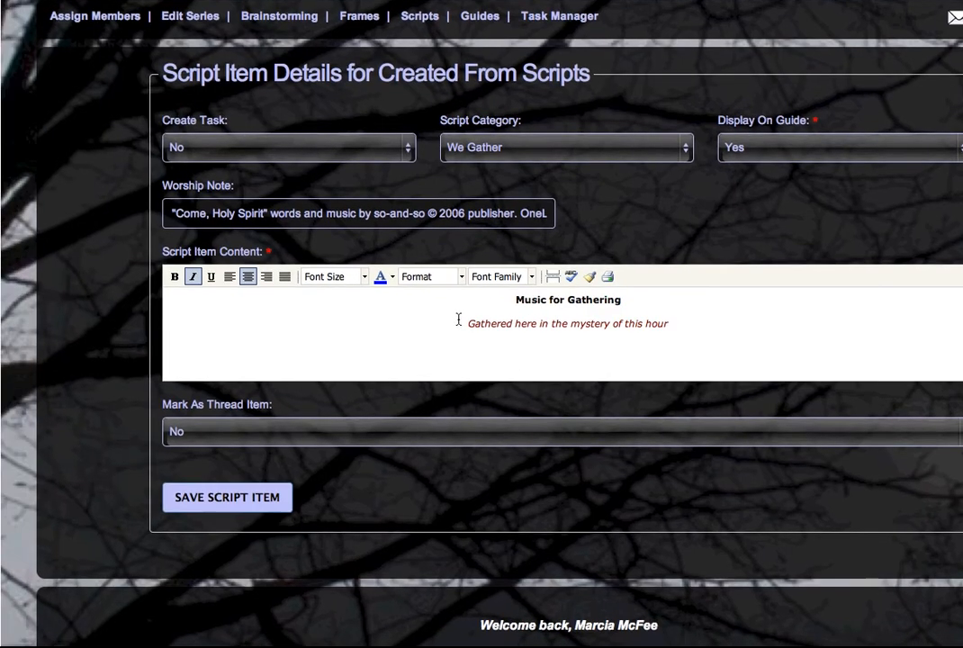
left_click_drag(458, 319, 673, 325)
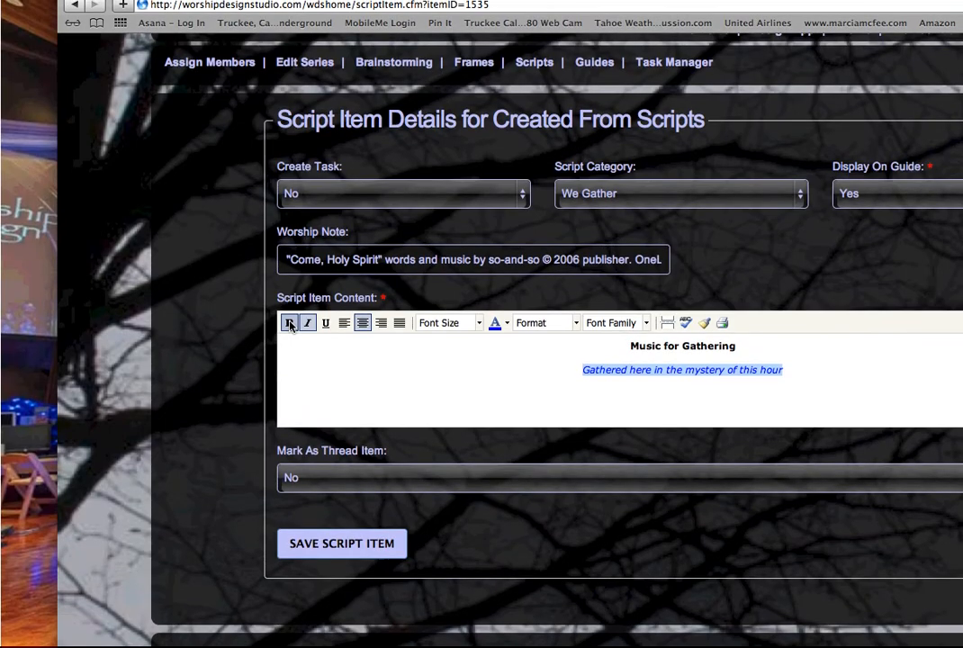
left_click(135, 259)
left_click(310, 325)
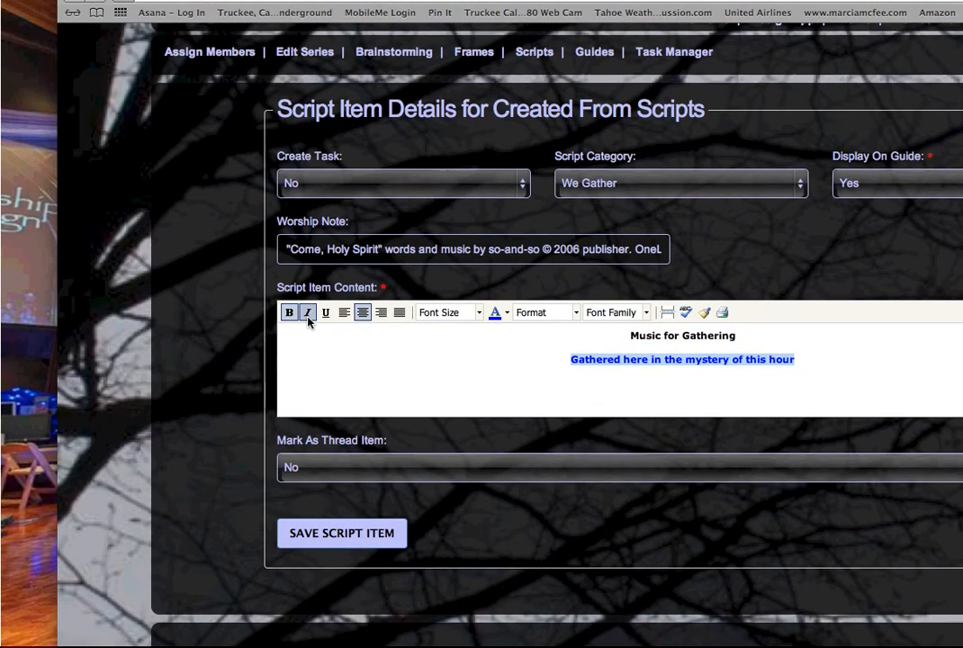
left_click(308, 317)
left_click(307, 317)
left_click(698, 389)
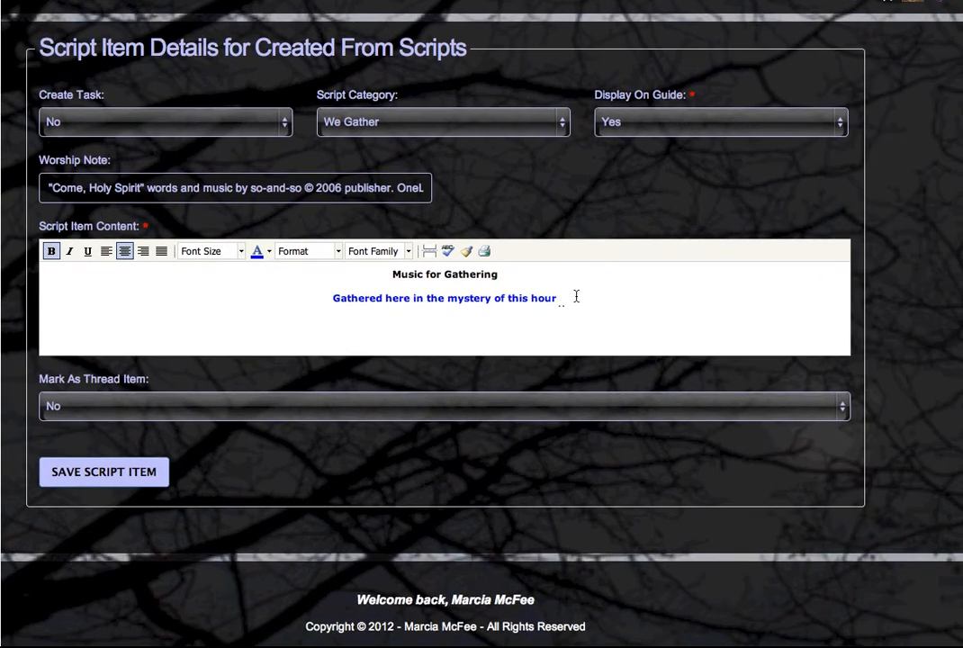
key("Return")
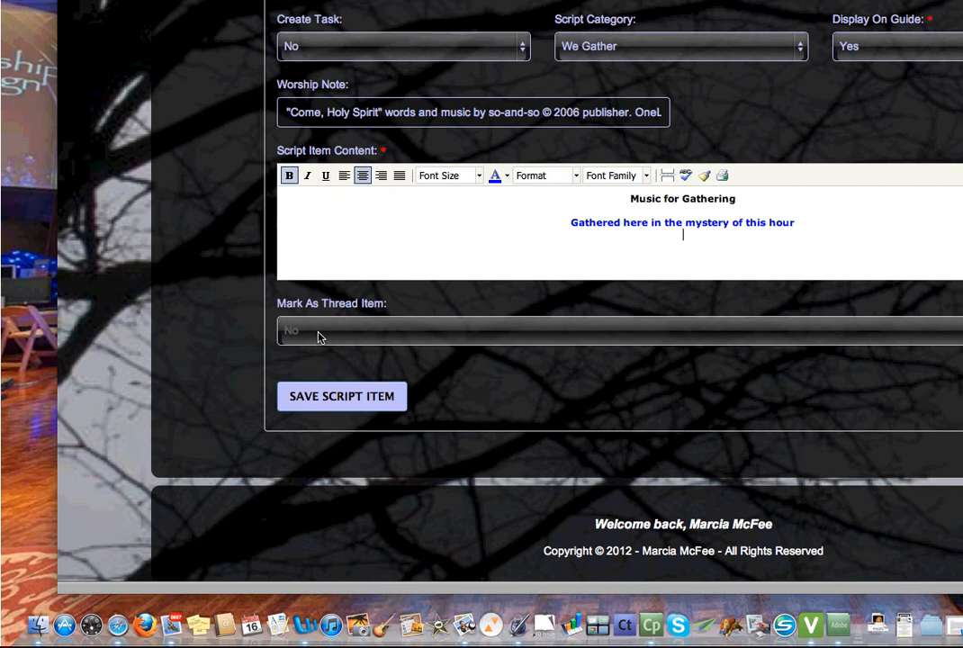
Keep Mark As Thread Item at No and save the Music for Gathering item
left_click(318, 337)
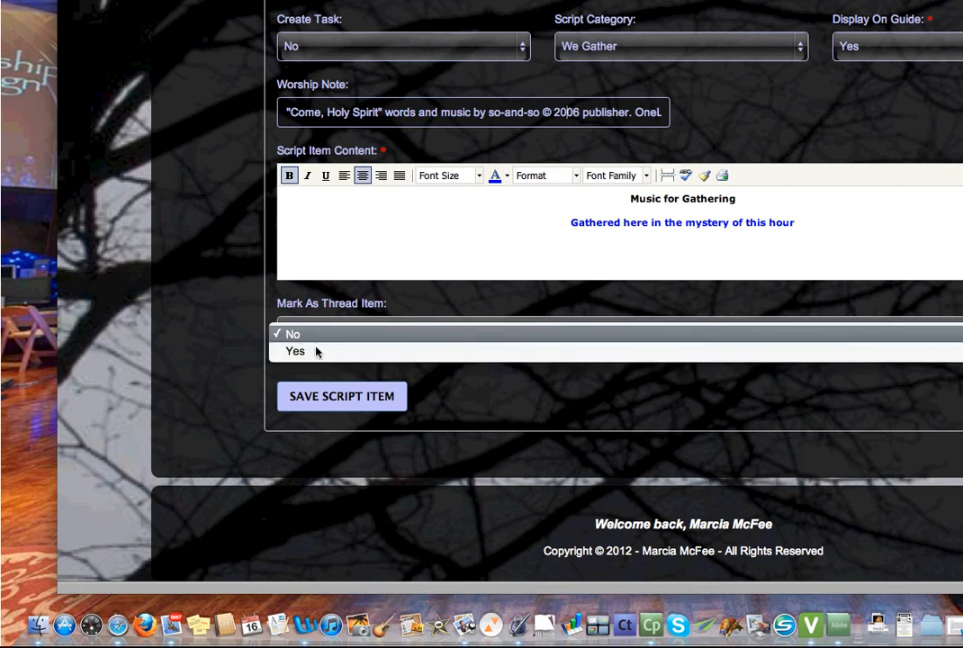
left_click(338, 335)
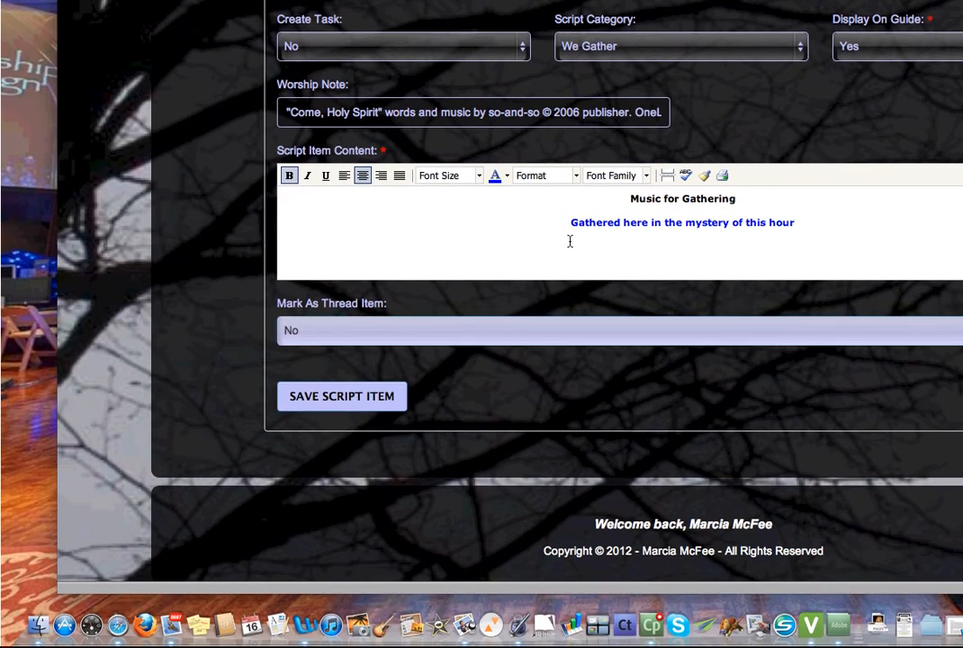
left_click(359, 402)
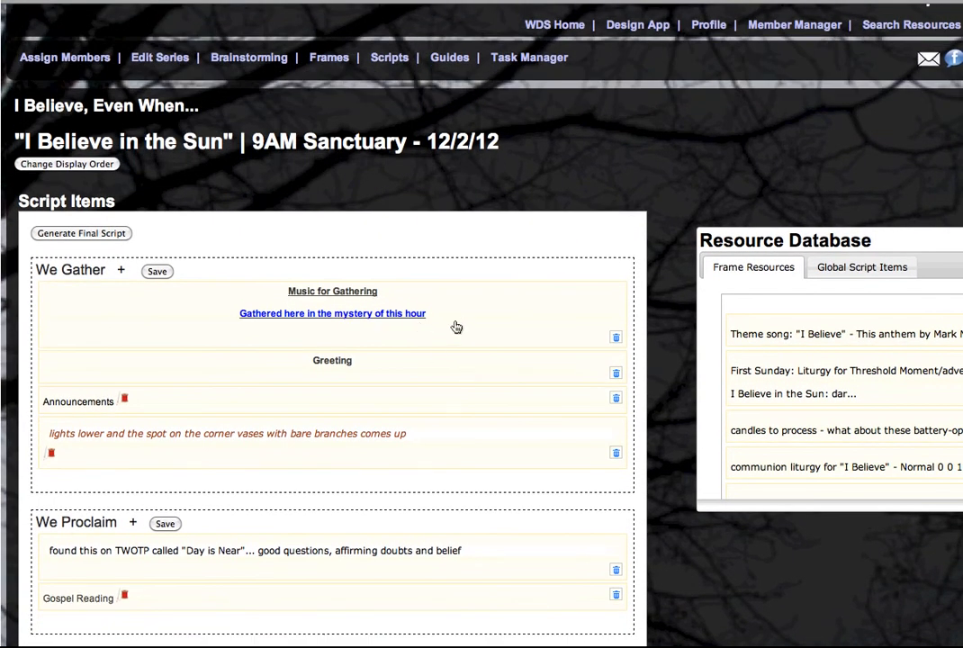
Scroll to the Announcements item in We Gather and open its details
scroll(441, 328, "down", 3)
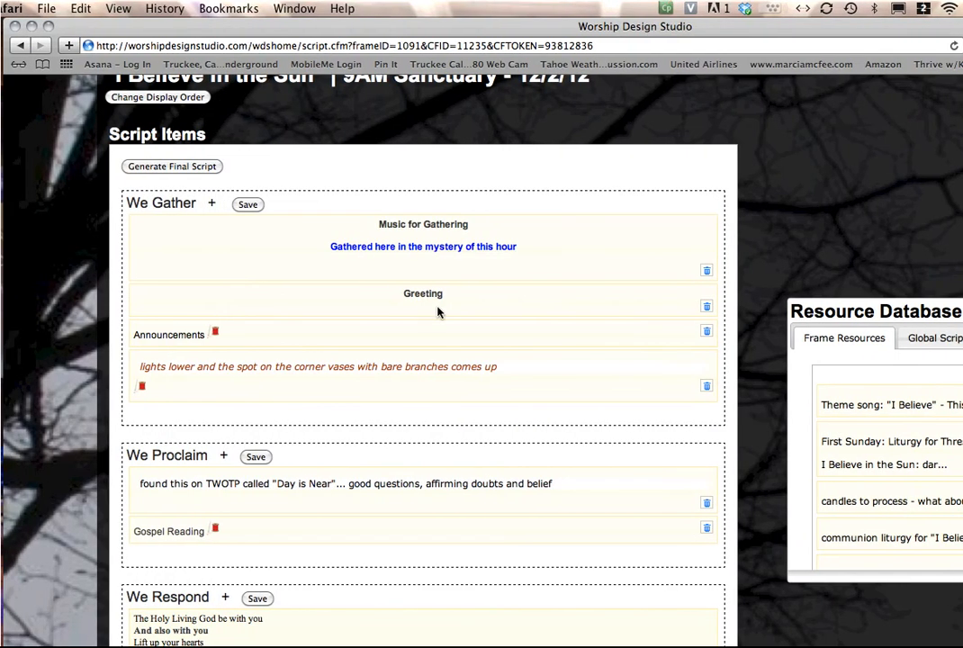
scroll(438, 313, "down", 1)
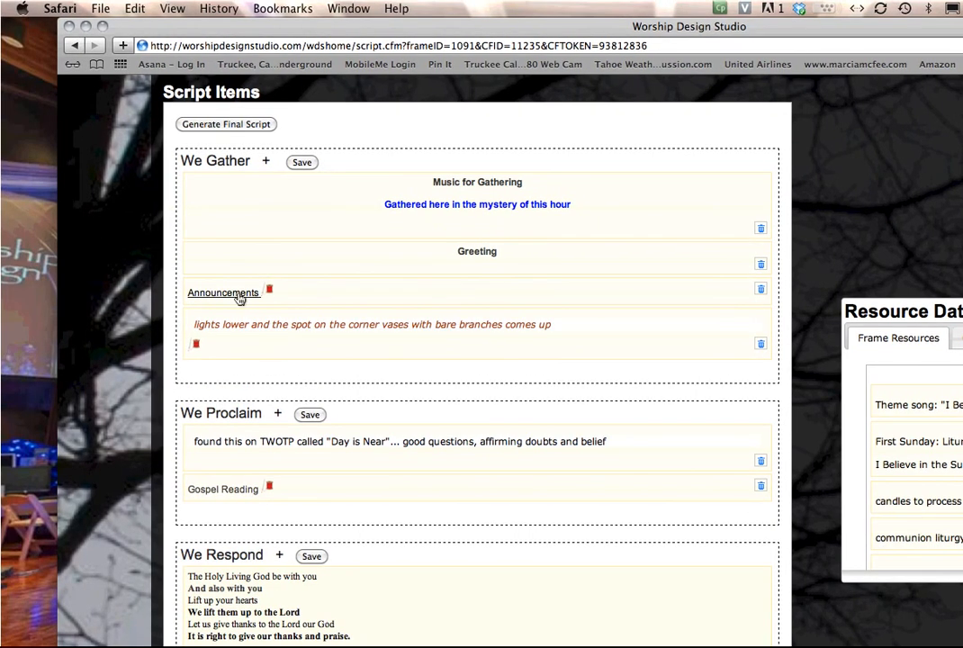
left_click(241, 298)
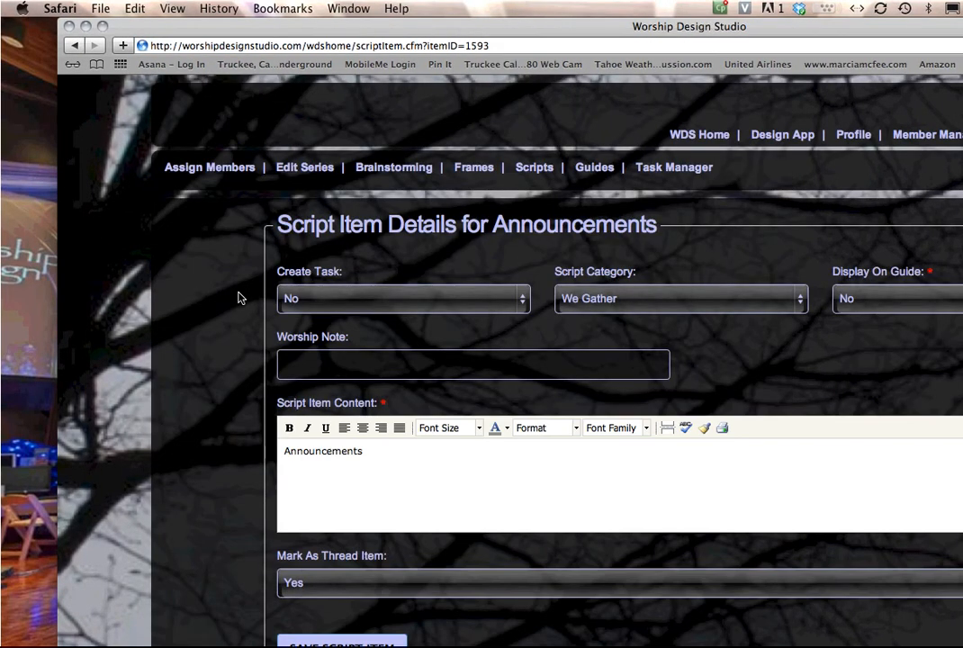
Make the word 'Announcements' bold and centre-aligned in the content editor
scroll(340, 349, "down", 1)
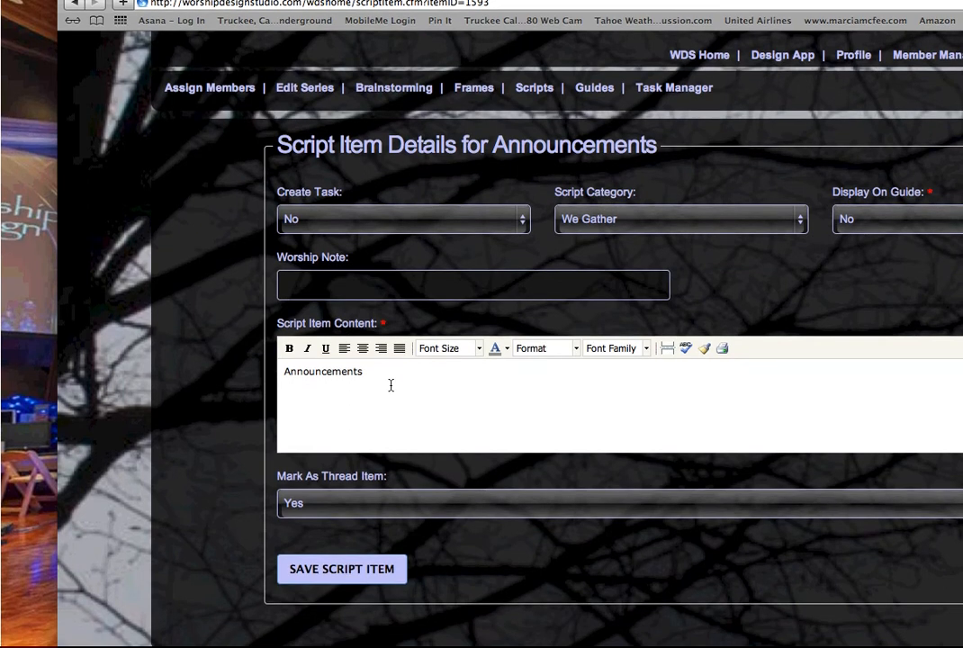
left_click(285, 372)
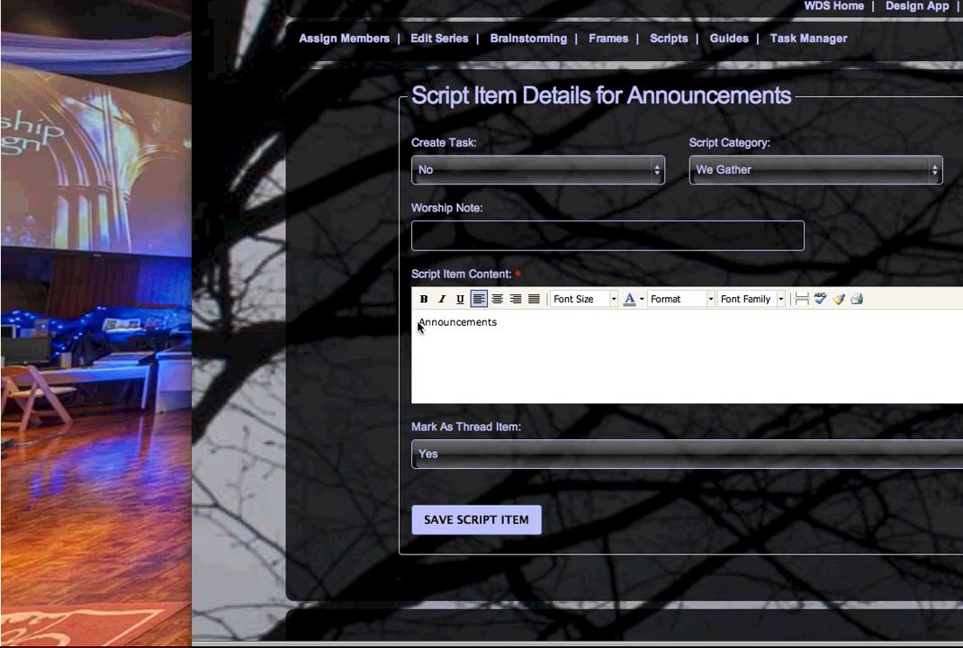
left_click_drag(418, 323, 498, 322)
left_click(428, 304)
left_click(499, 300)
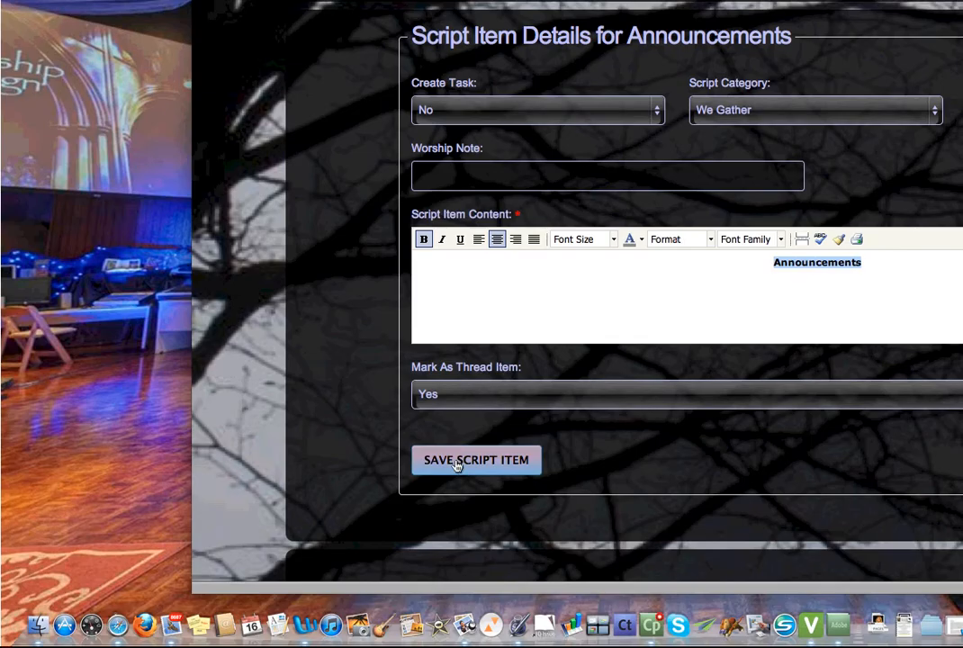
Save Announcements, then change the bare branches cue's 'spot' to 'spotlights' and centre it
left_click(457, 464)
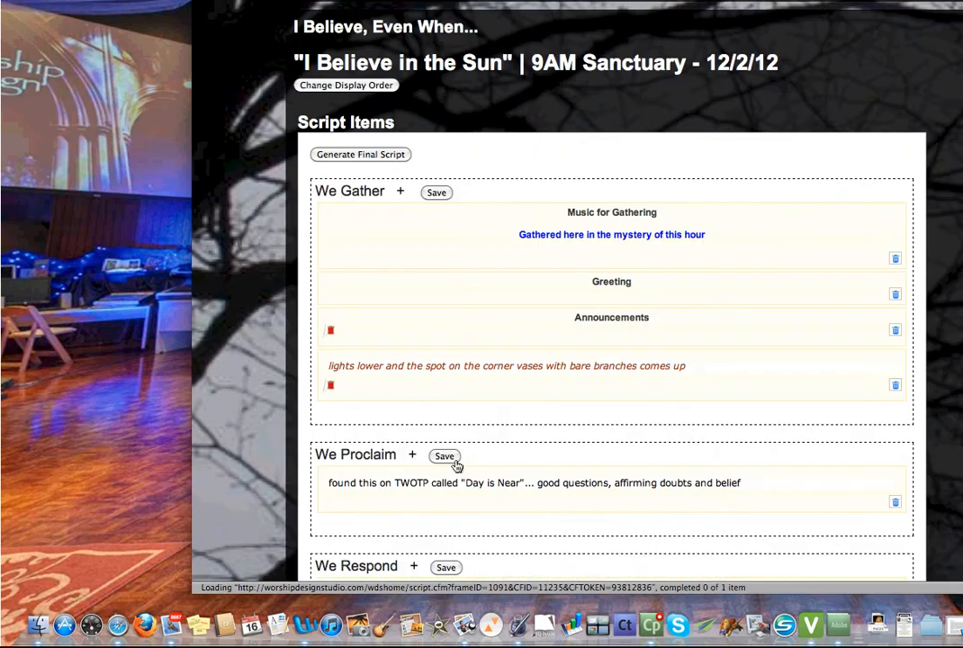
scroll(653, 351, "down", 2)
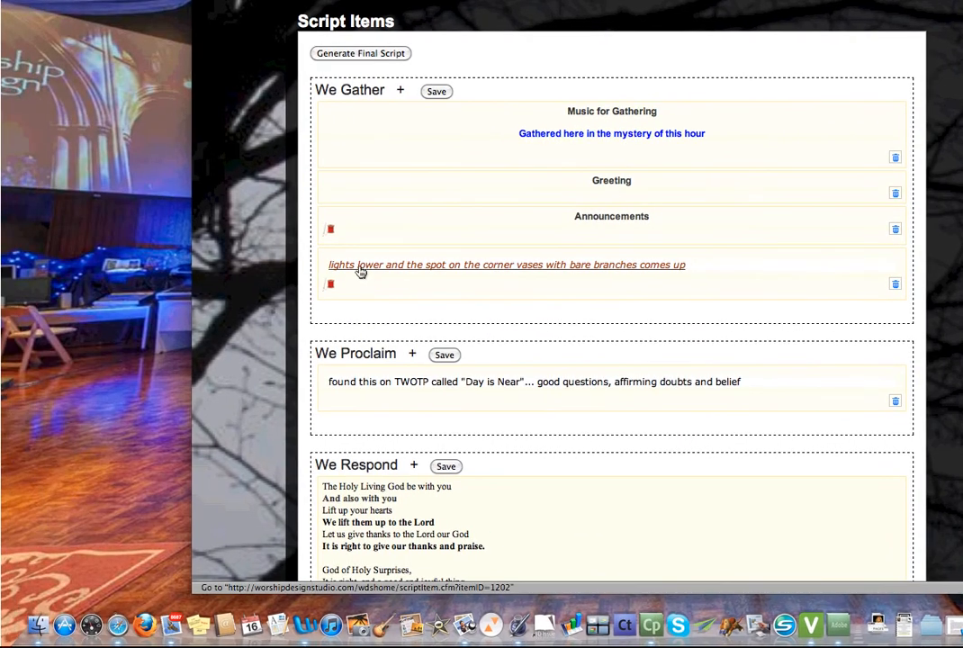
left_click(359, 270)
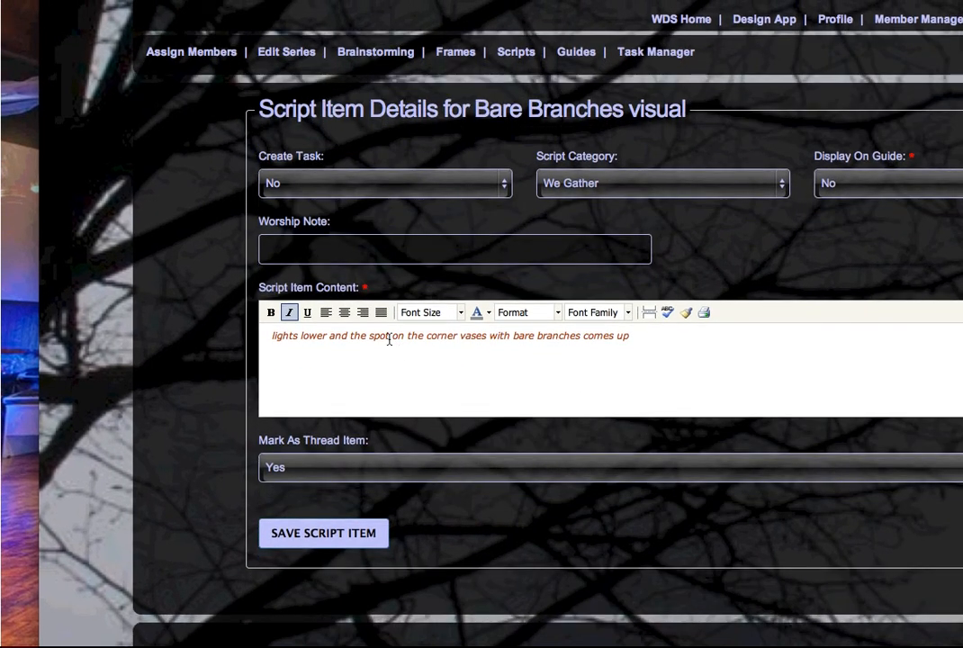
left_click(389, 336)
type("lights")
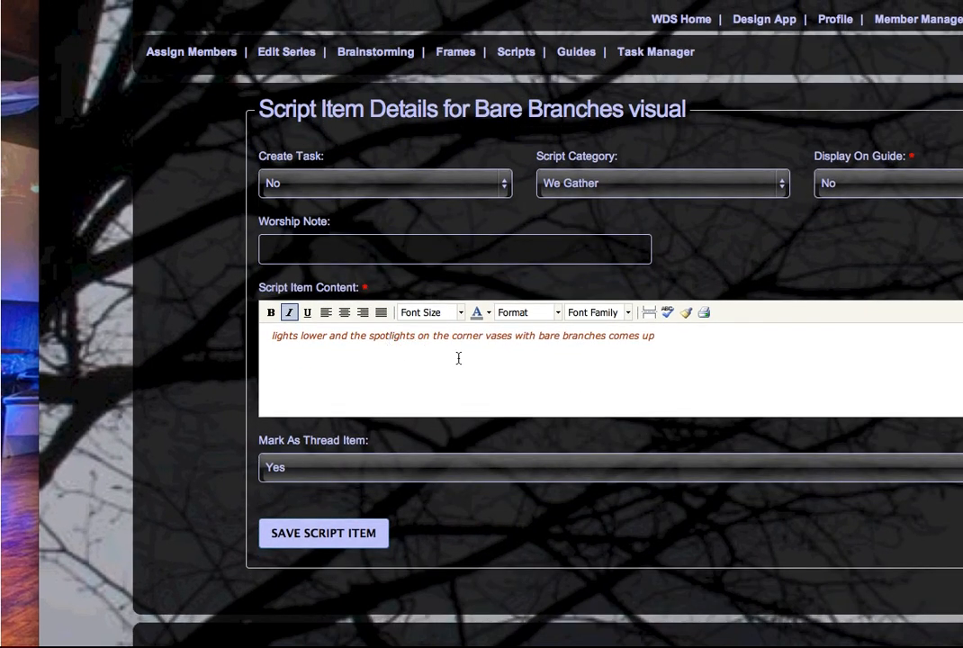
left_click(344, 312)
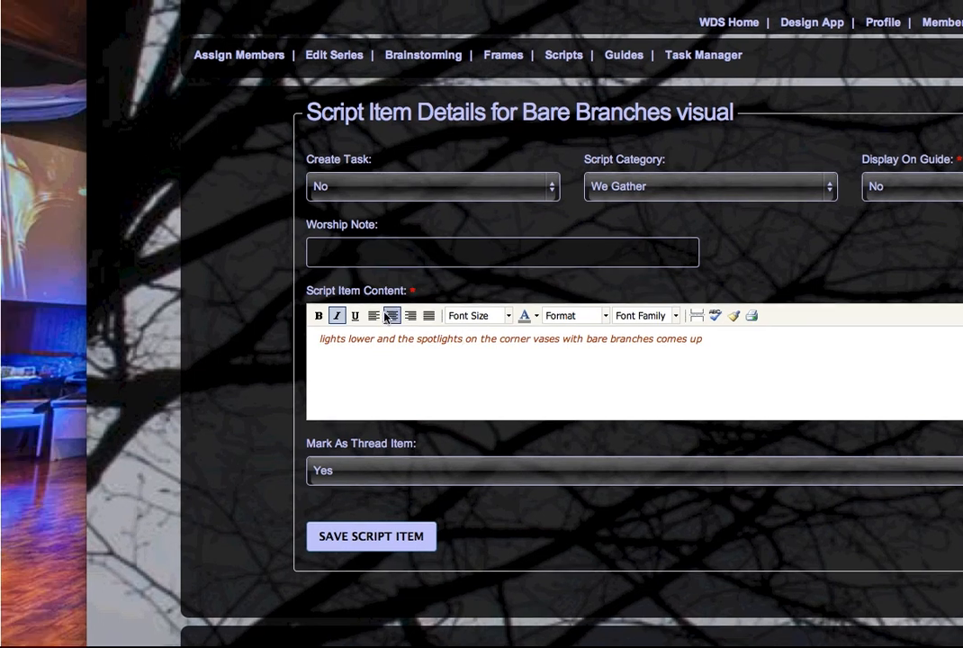
Keep Create Task at No and save the lighting cue item
scroll(492, 435, "down", 2)
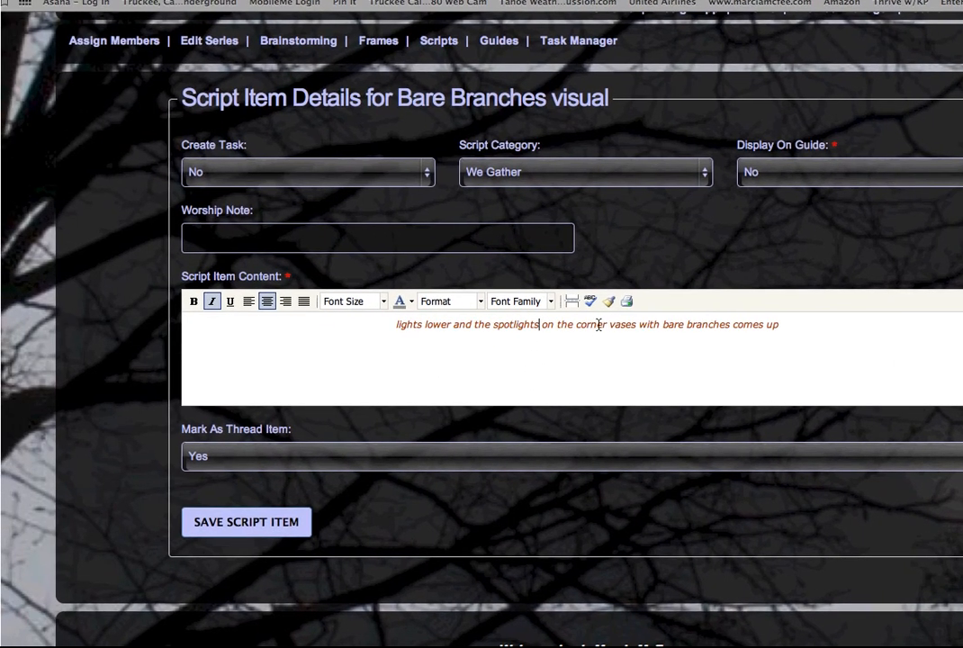
left_click(394, 172)
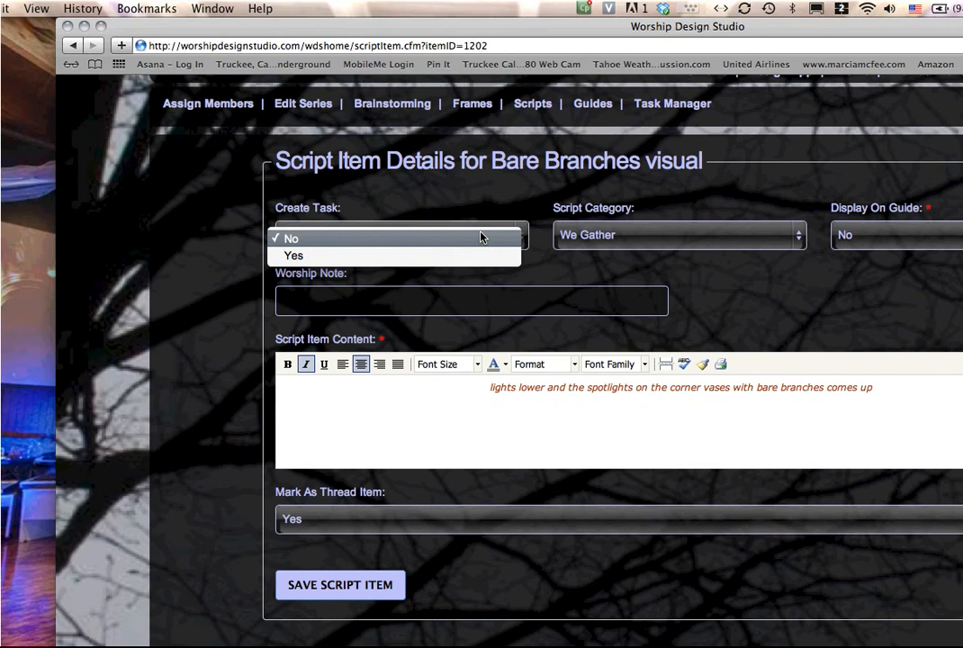
left_click(481, 237)
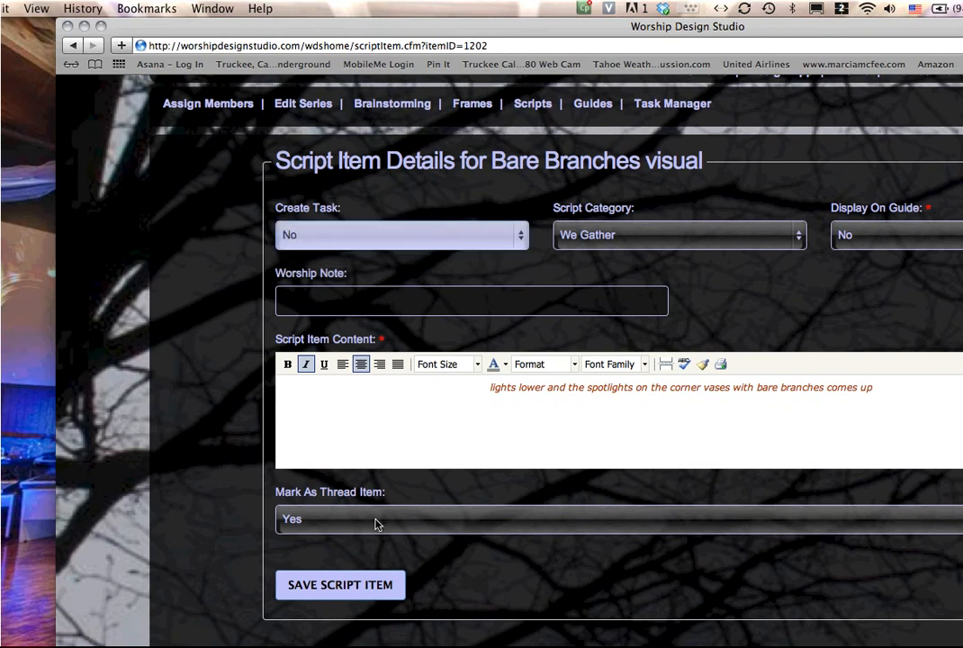
left_click(340, 585)
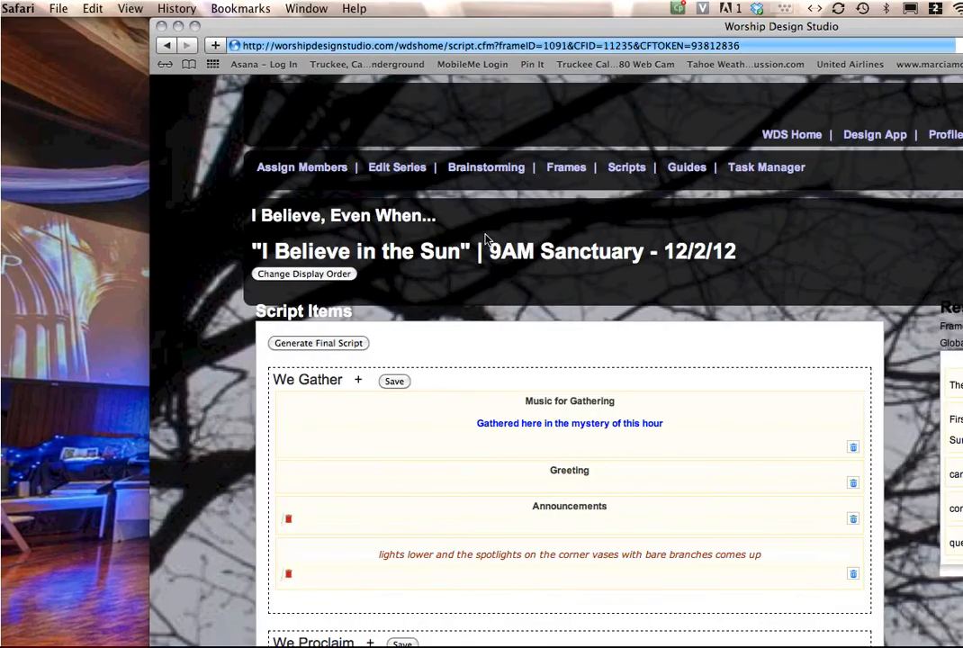
Drag the Theme song "I Believe" resource into We Gather, save, and open the new item
scroll(474, 270, "down", 5)
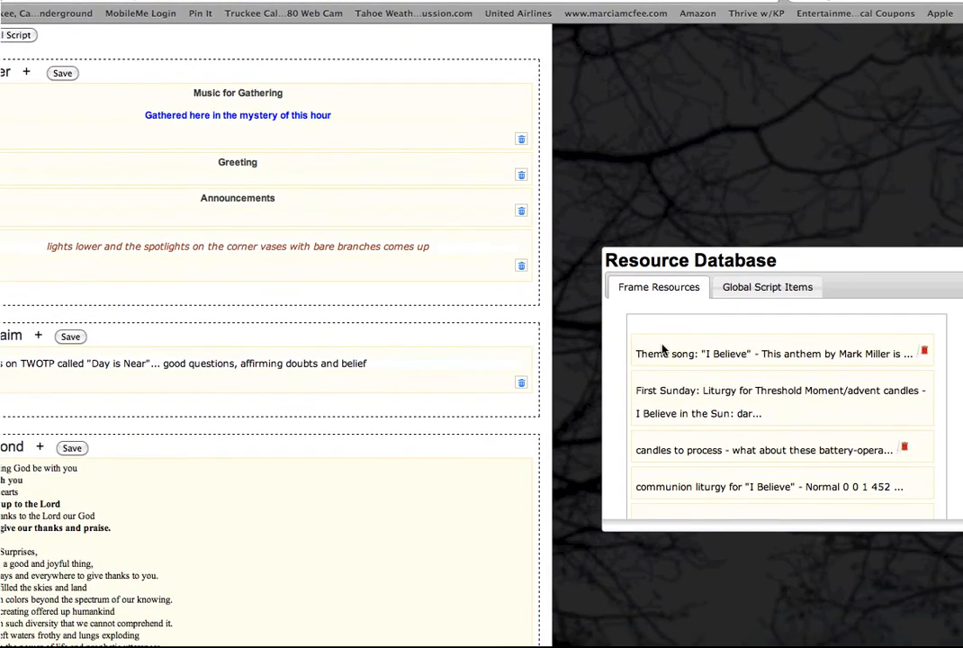
left_click_drag(686, 330, 13, 272)
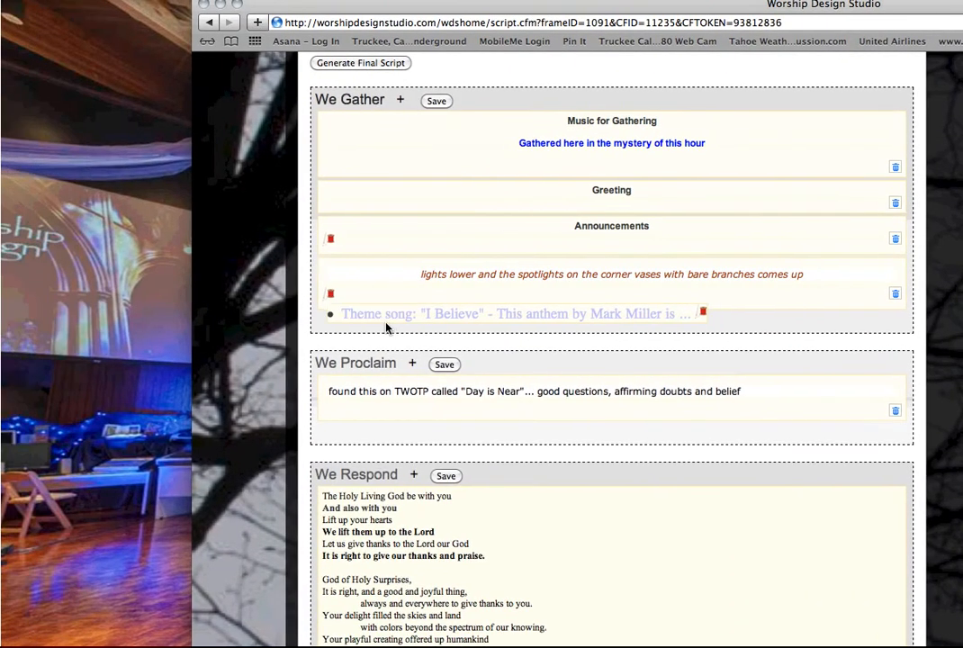
left_click_drag(387, 328, 385, 324)
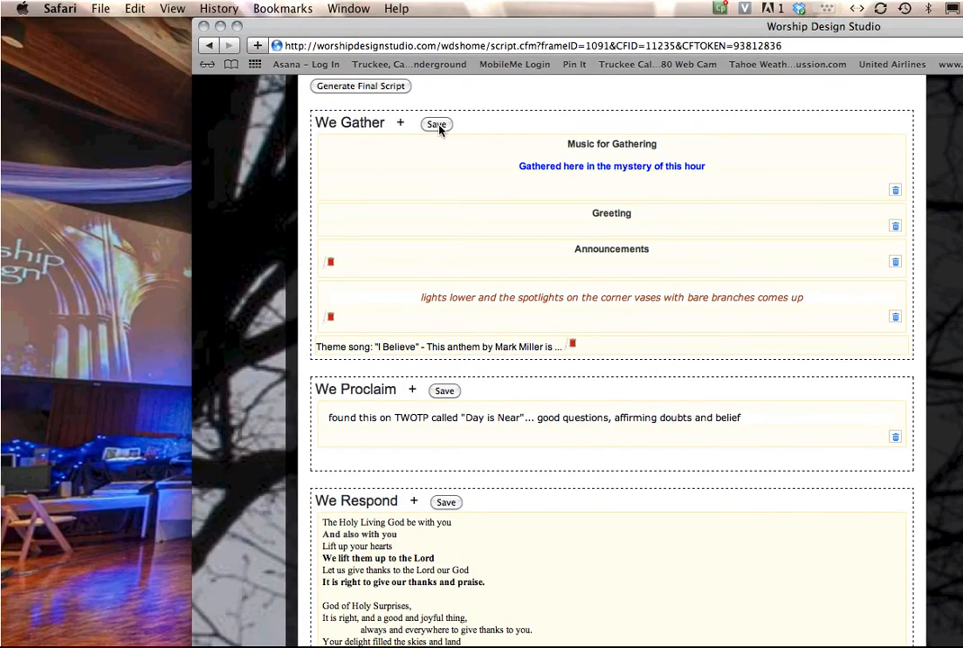
left_click(438, 104)
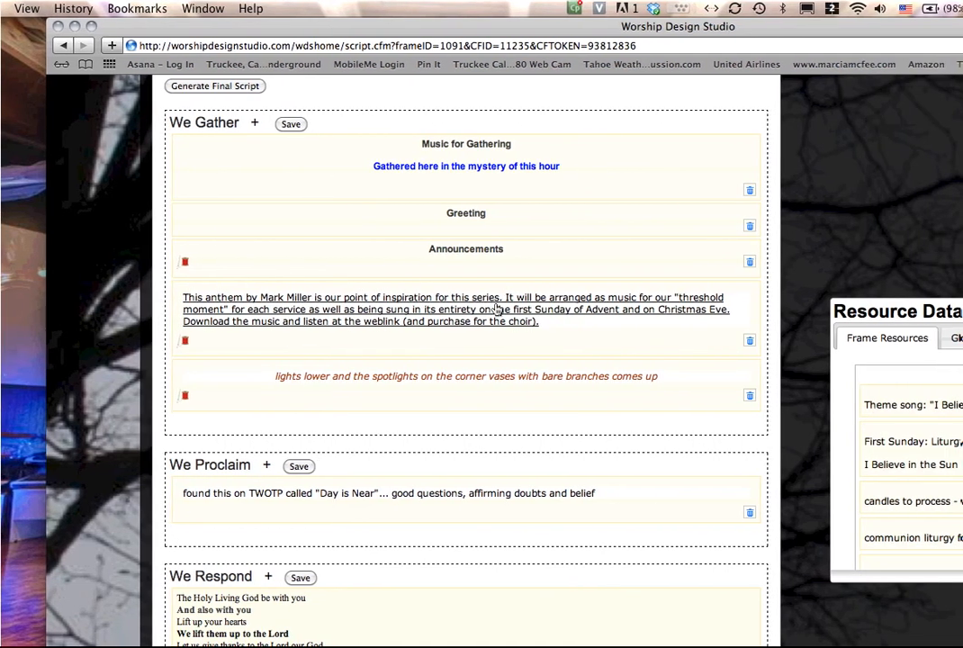
left_click(489, 315)
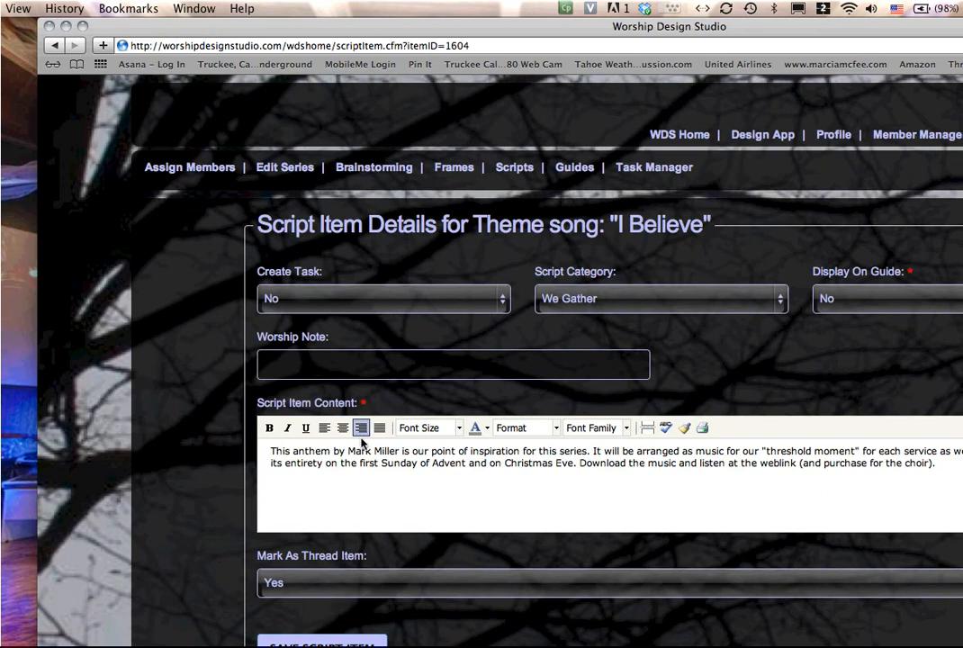
Replace the description with a bold 'Song of Opening to God' heading above "I Believe", both centred
left_click_drag(271, 451, 648, 466)
left_click_drag(652, 314, 882, 326)
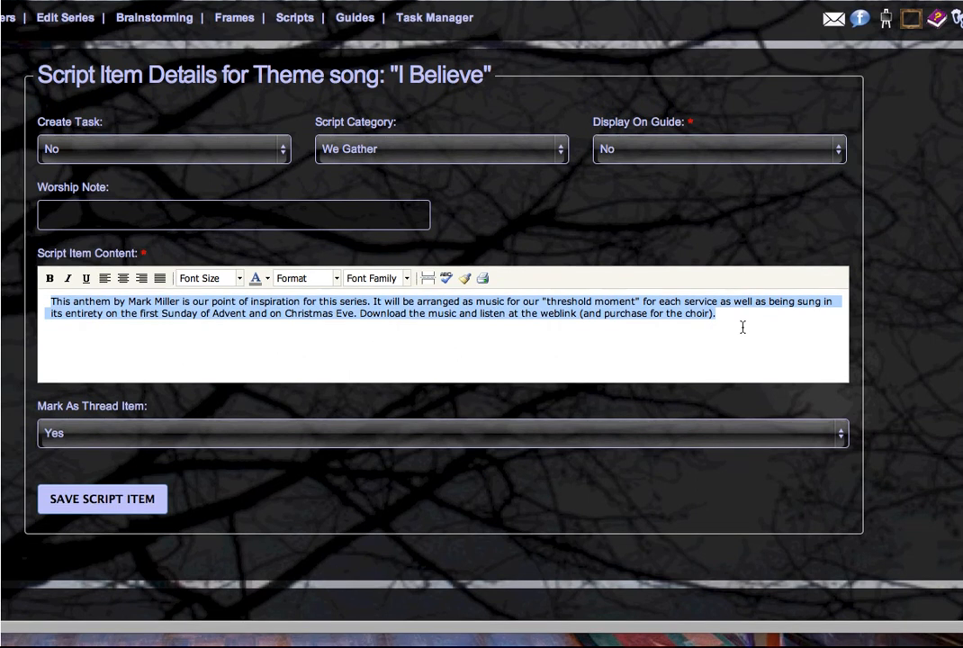
type("\"I Believe")
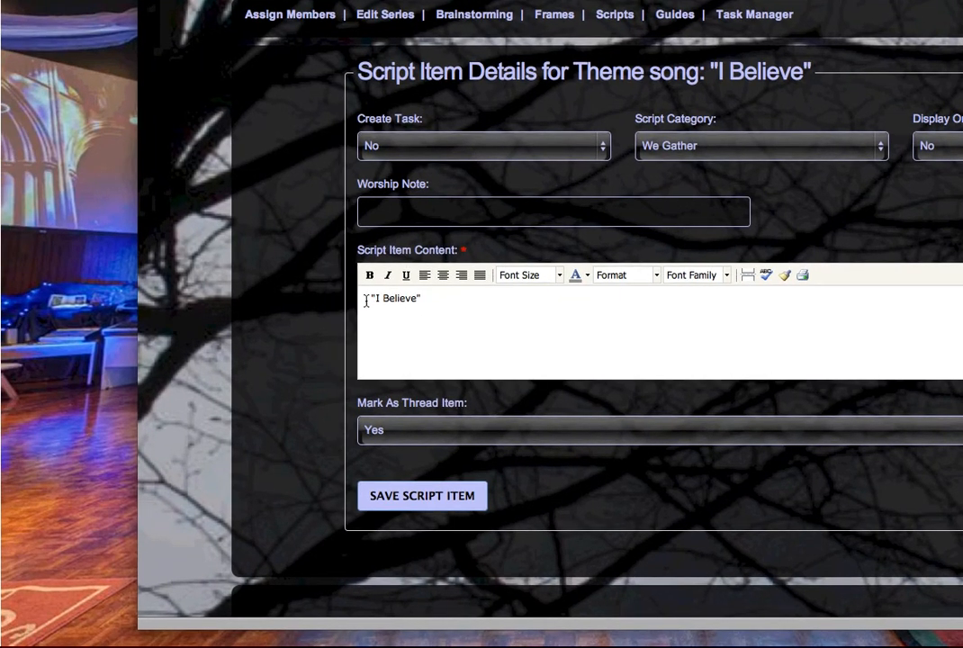
left_click(346, 301)
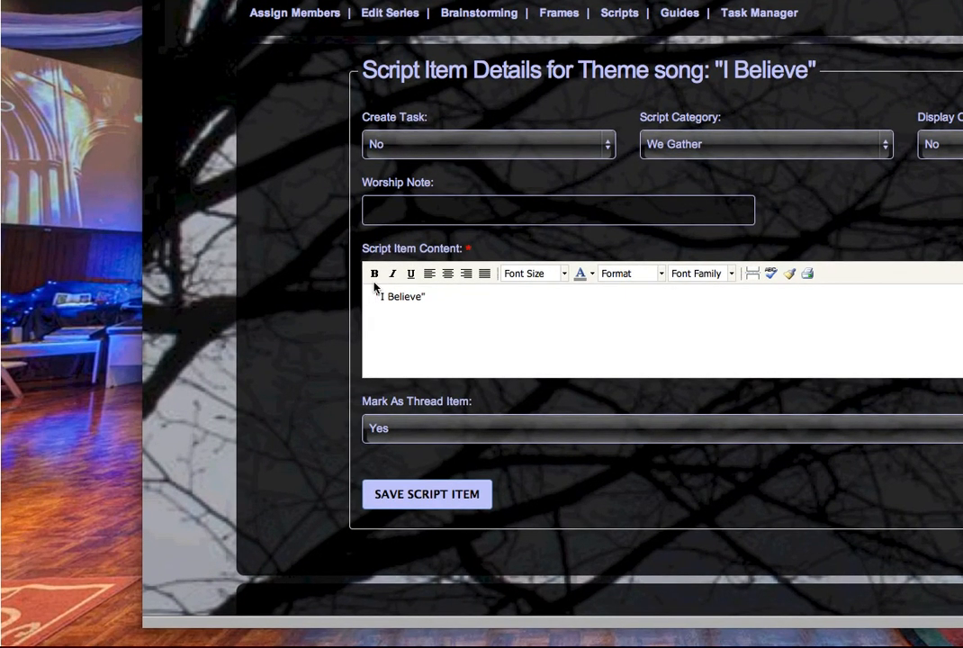
type("Song")
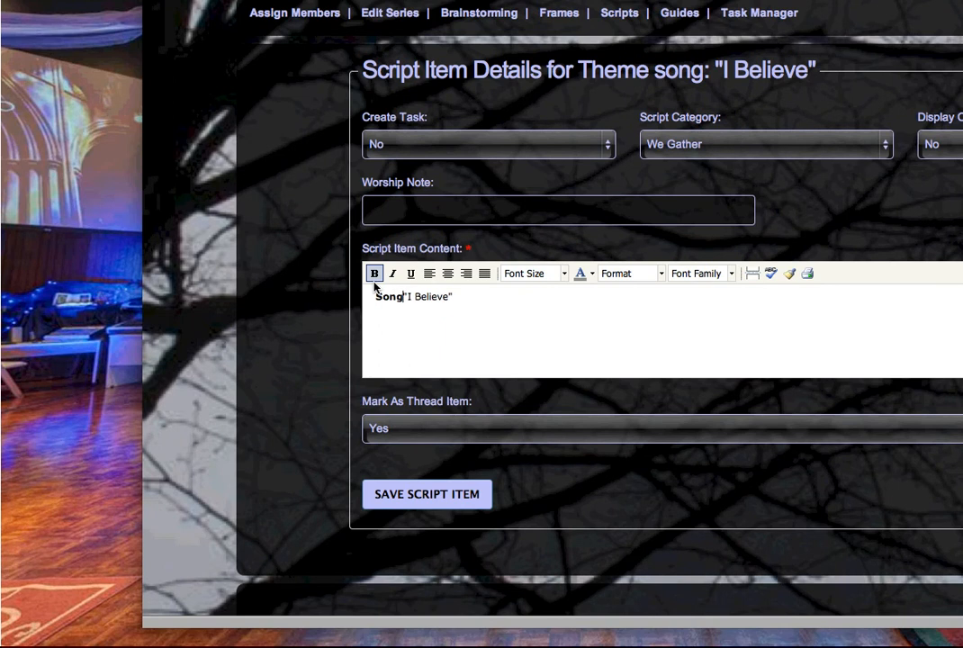
type(" of Opening to God")
key("Return")
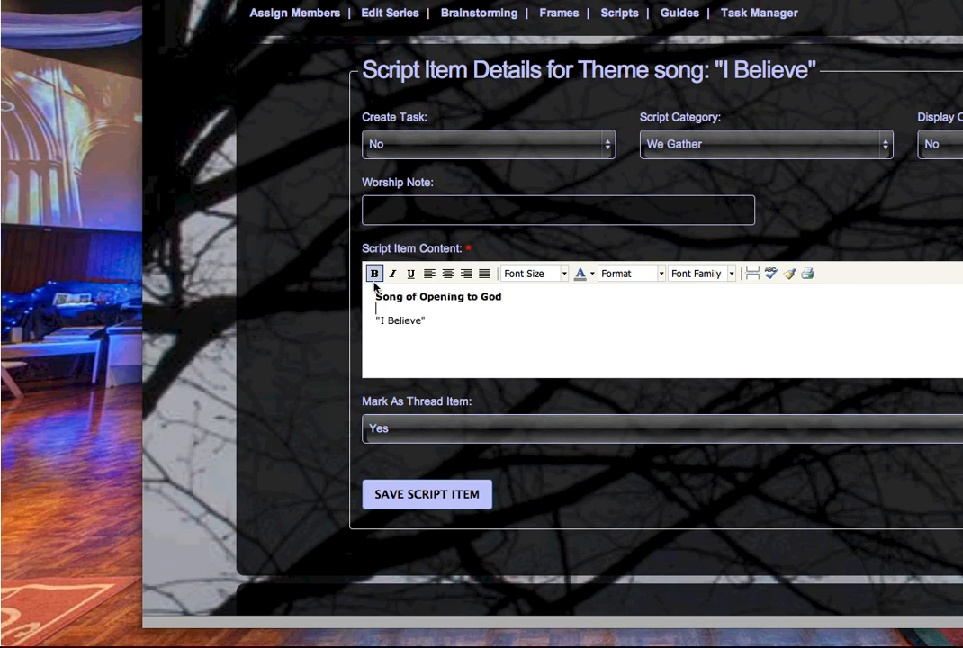
key("Delete")
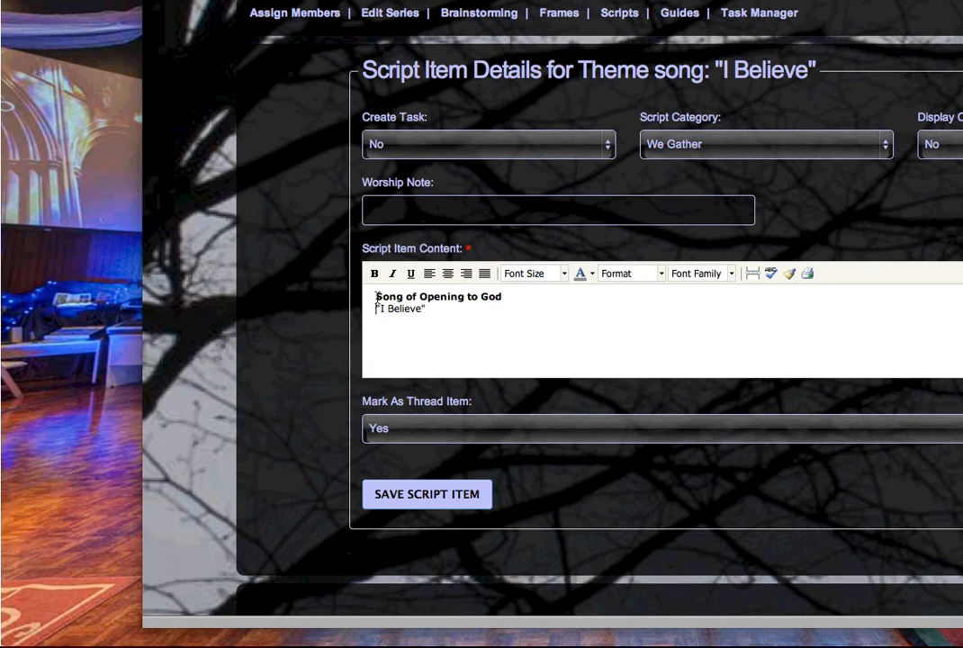
key("super+a")
left_click(450, 275)
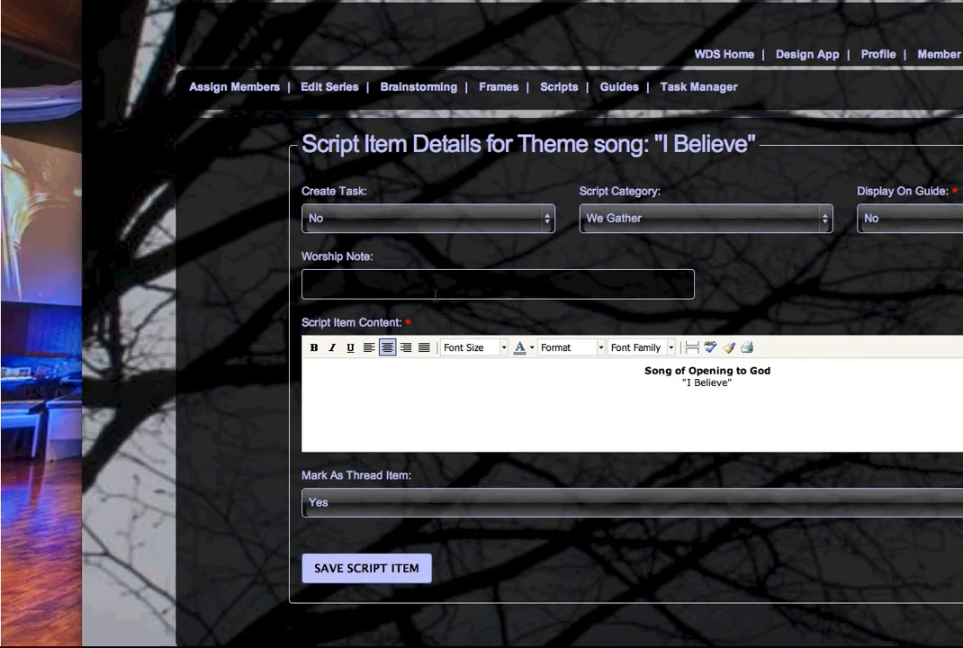
left_click(243, 186)
Write the Worship Note crediting the poet's words and composer's music, © 2012 Chorister's Guild, OneLicense #
type("\"I Believe\" words and music")
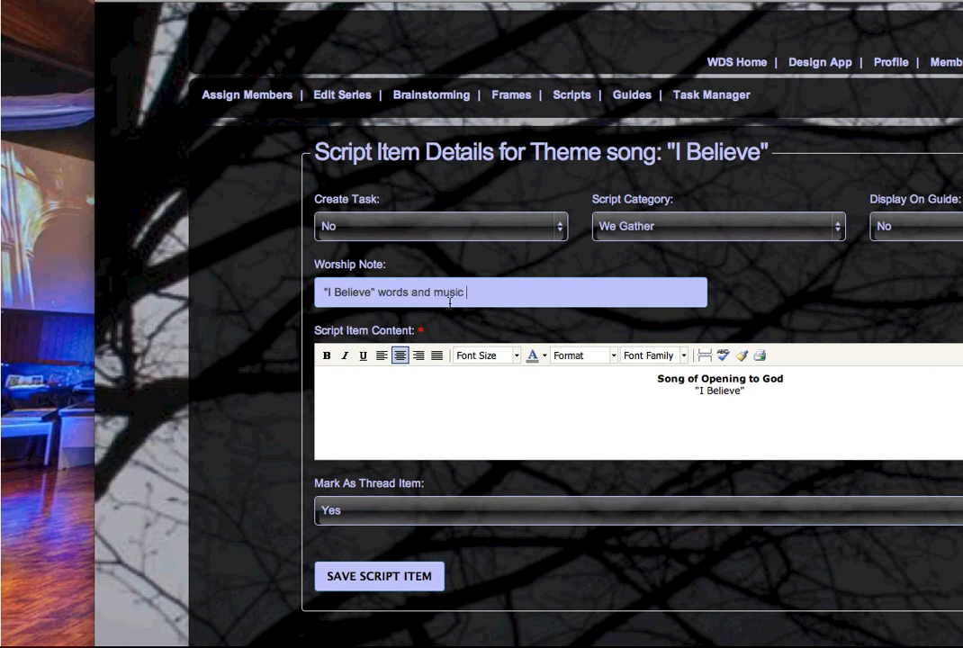
key("BackSpace")
key("BackSpace")
key("BackSpace")
key("BackSpace")
key("BackSpace")
type("Jewish poet, music by Mark A. Miller © 201")
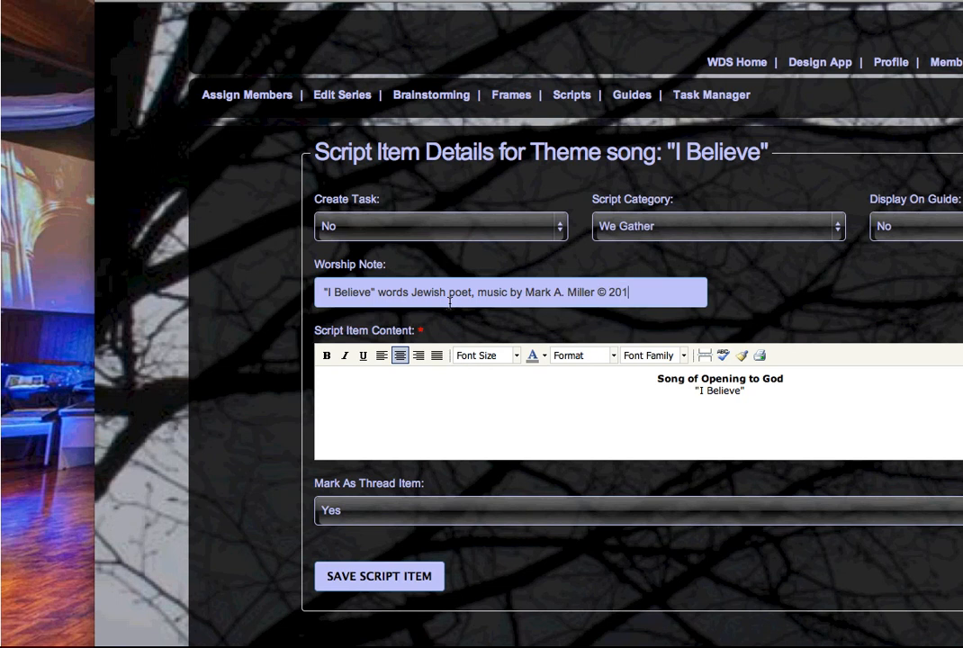
type("2 Chorister's Guild")
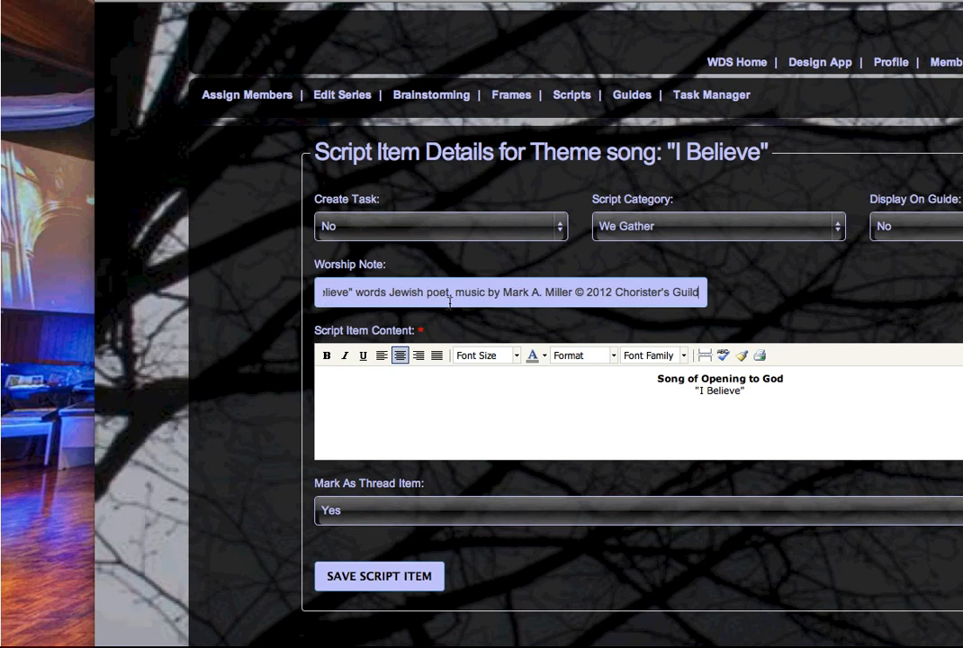
type(", One")
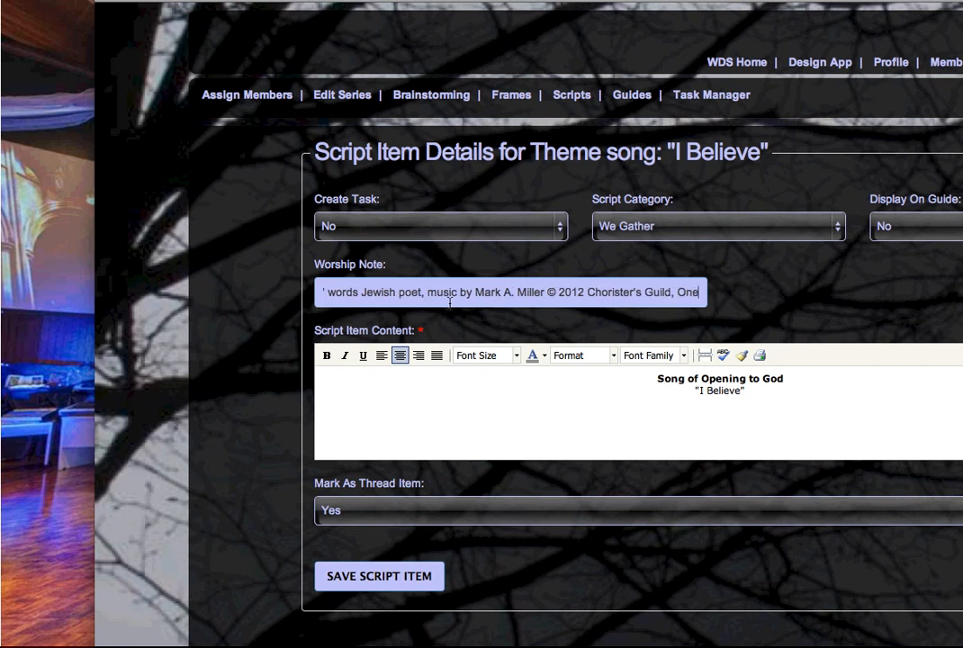
type("License")
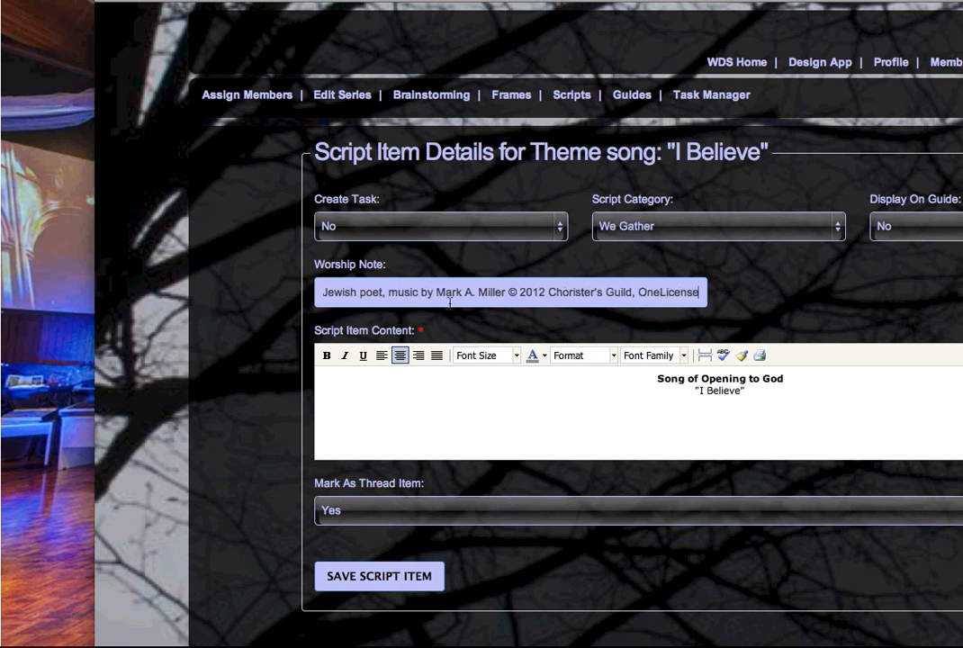
type(" #")
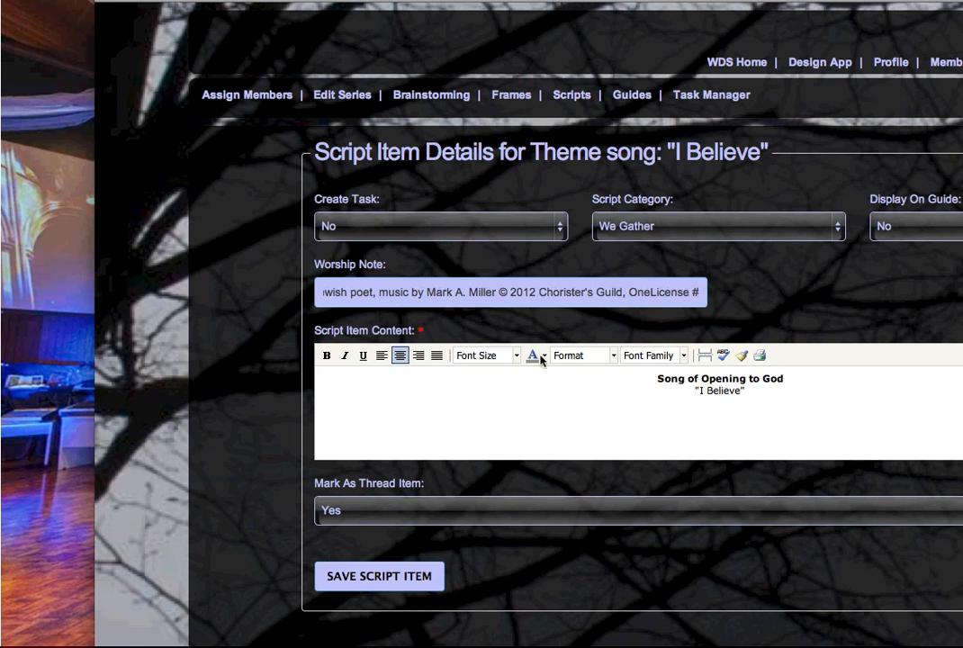
Add bold lyrics 'I believe in the sun I believe in the sun' and 'Even when, even when it's not shining'
left_click(786, 404)
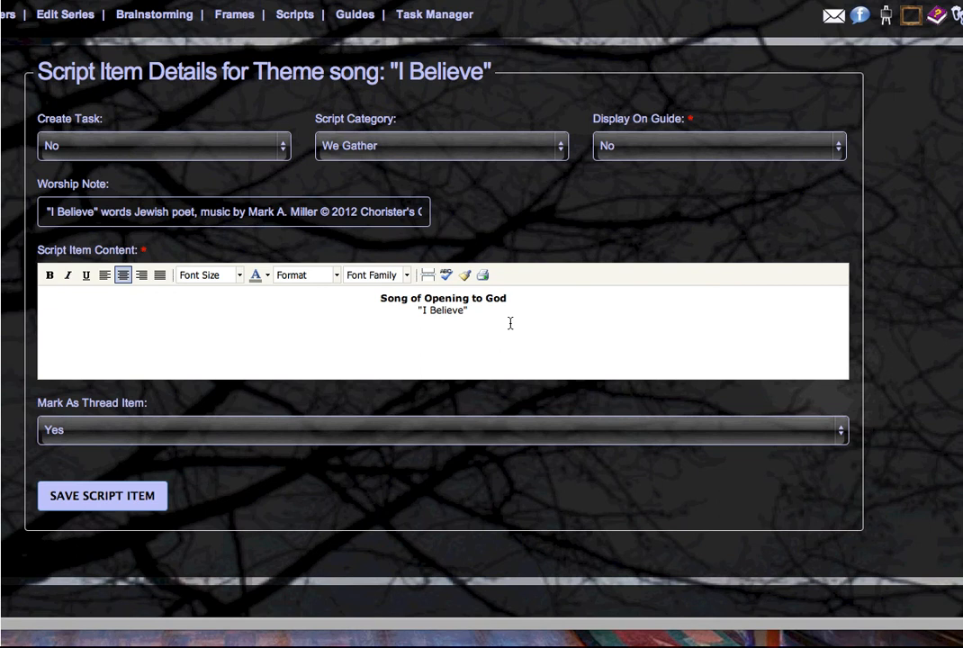
key("ctrl+b")
type("I believe in")
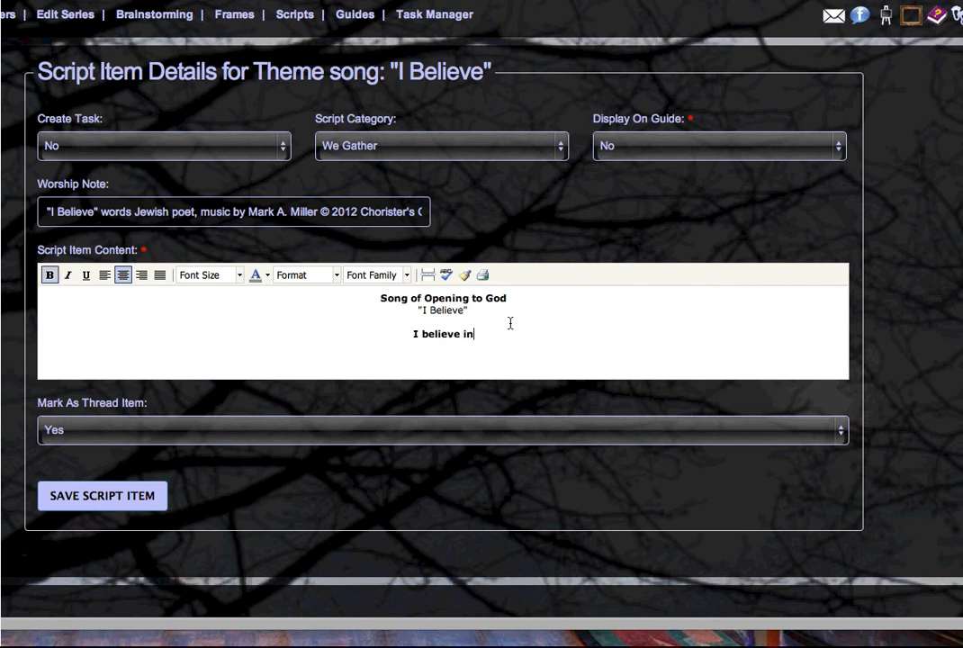
type(" the sun I believe in the sun")
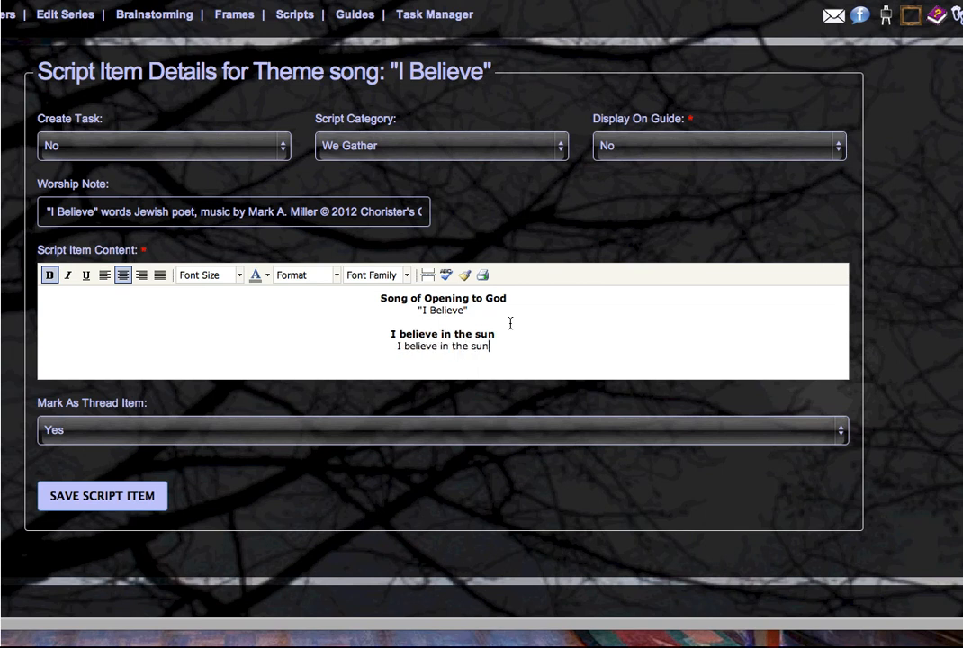
key("Return")
type("Even when,")
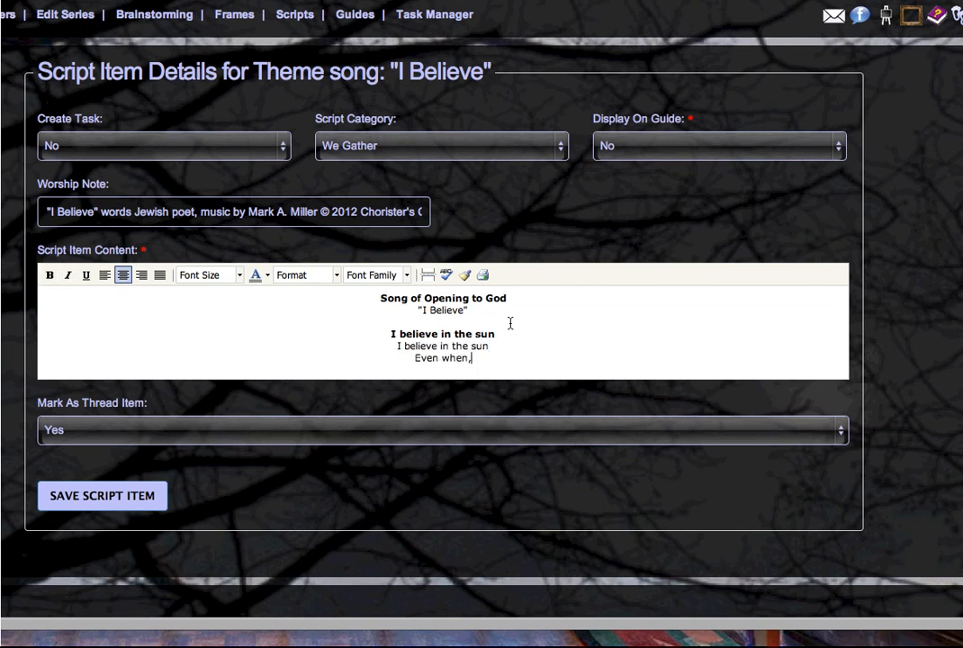
type(" even when i")
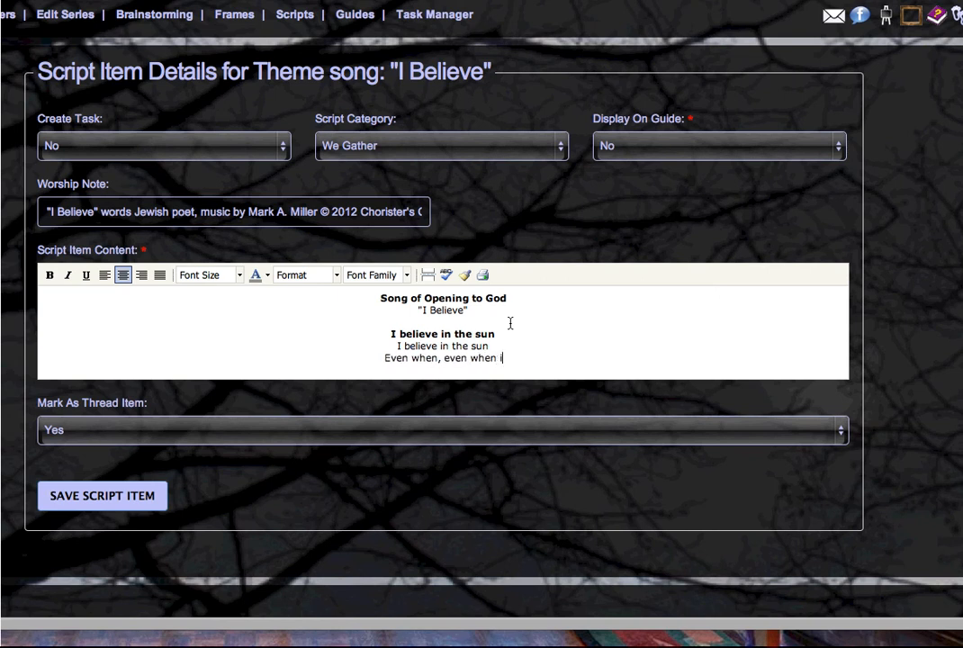
type("t's not shining")
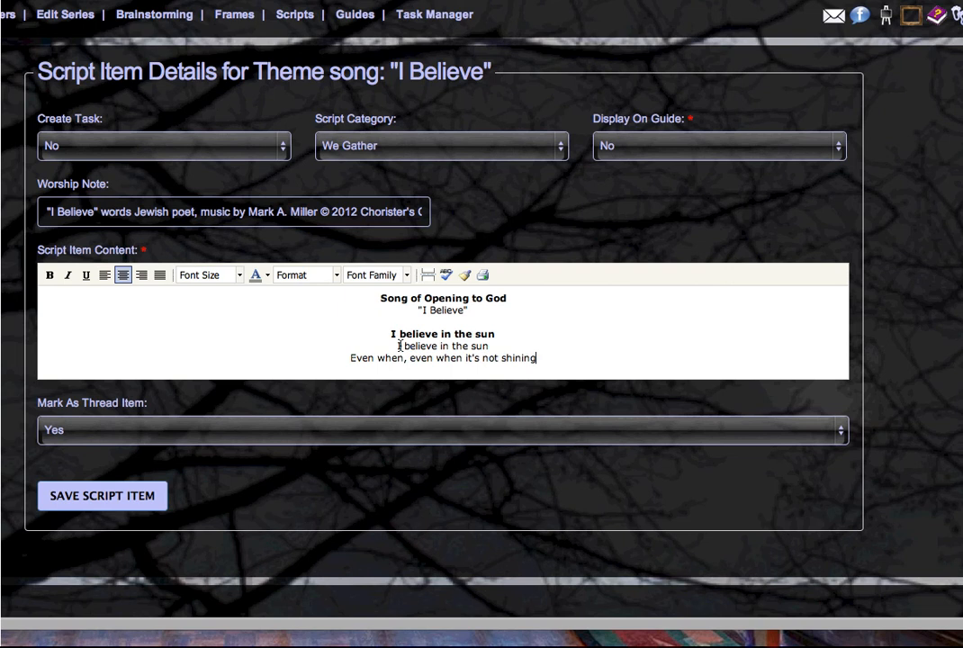
left_click_drag(396, 345, 571, 357)
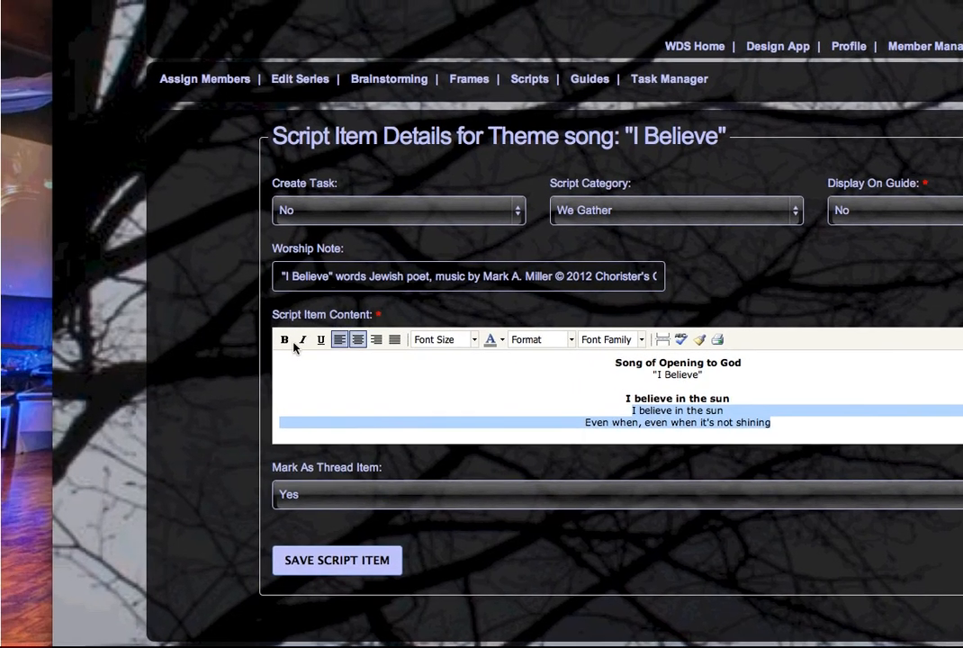
left_click(50, 274)
Add the italic line 'Congregation joins choir at the direction of the leader' under "I Believe"
left_click(895, 364)
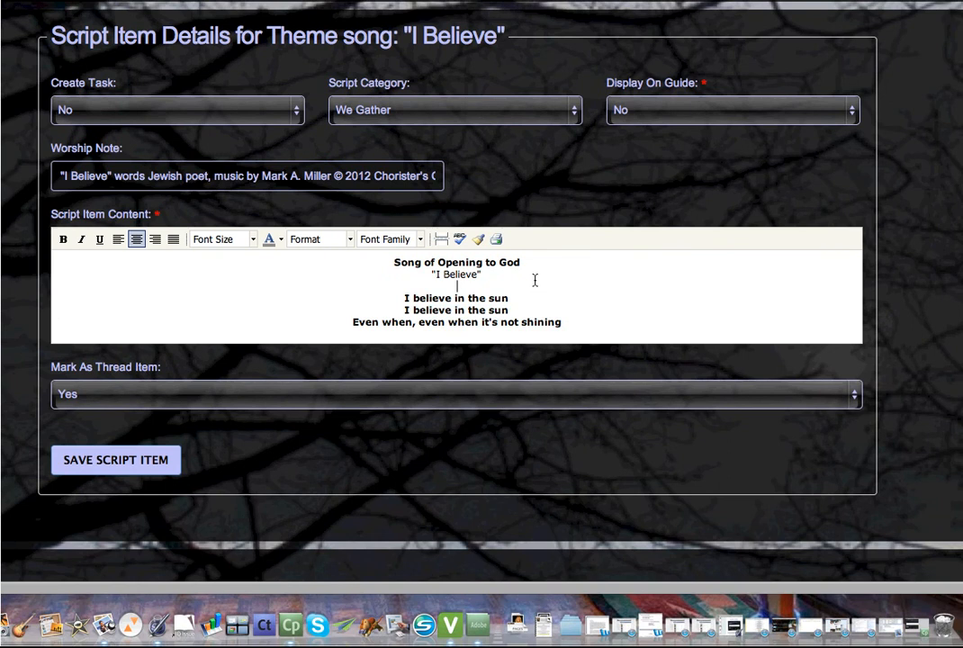
left_click(535, 280)
type("Congregation joins choir at the direction of the leadee")
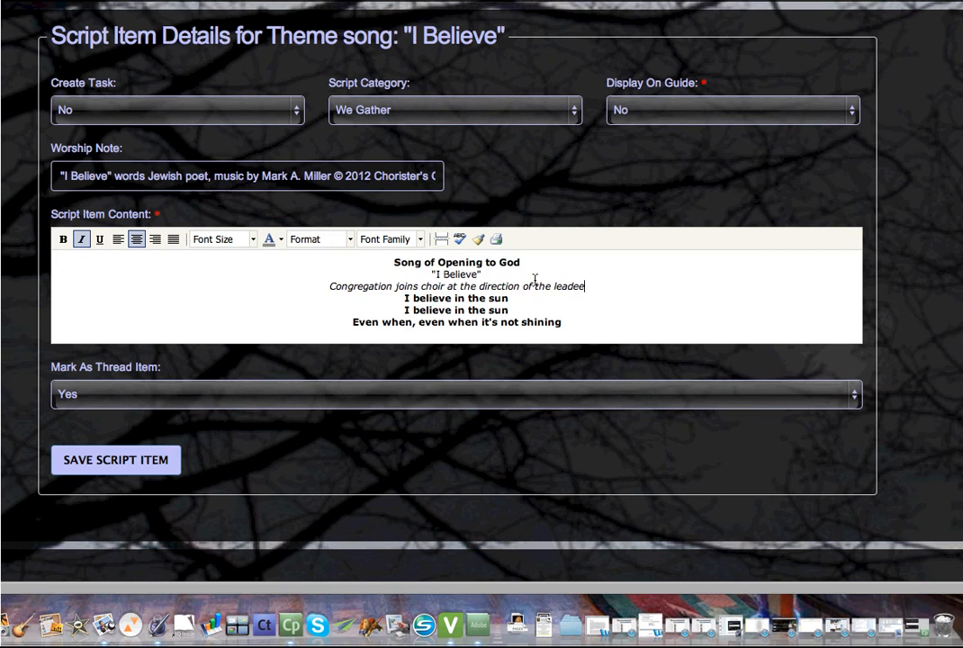
key("BackSpace")
type("r")
key("Return")
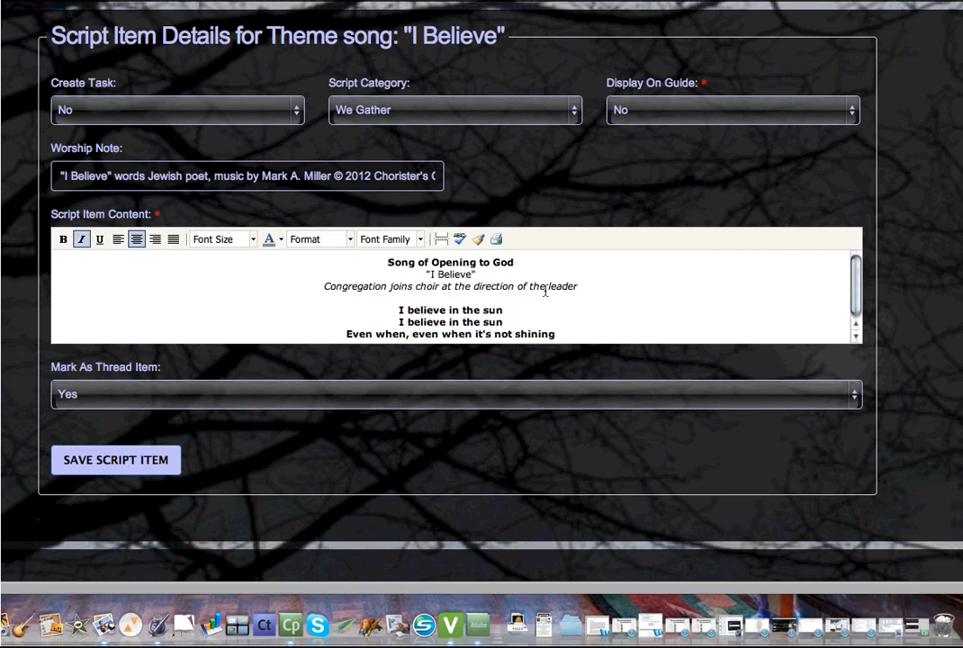
scroll(574, 320, "down", 2)
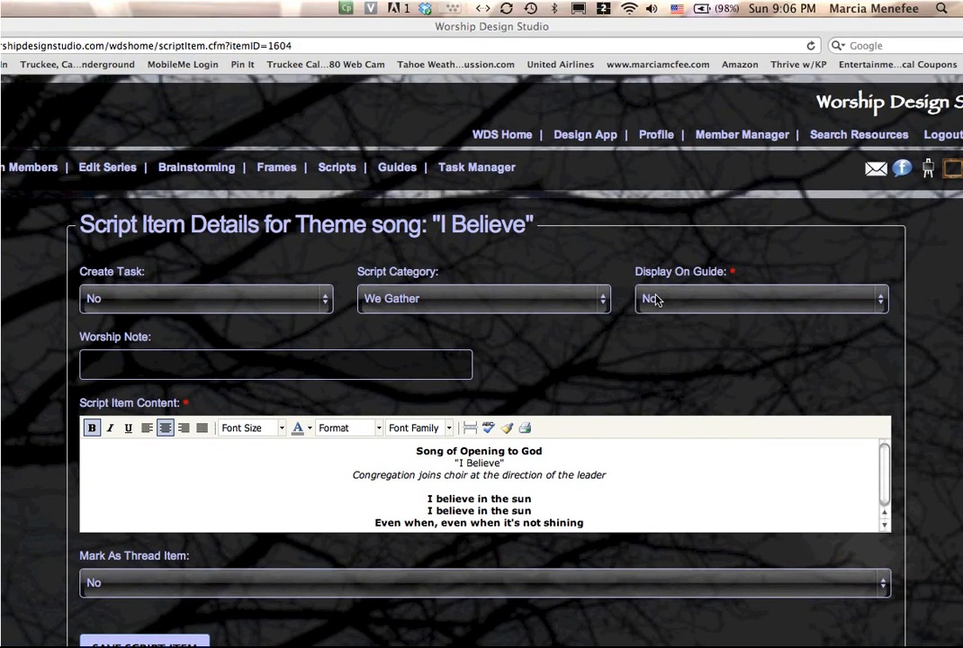
Switch Display On Guide and Mark As Thread Item to Yes, then save the "I Believe" item
left_click(656, 300)
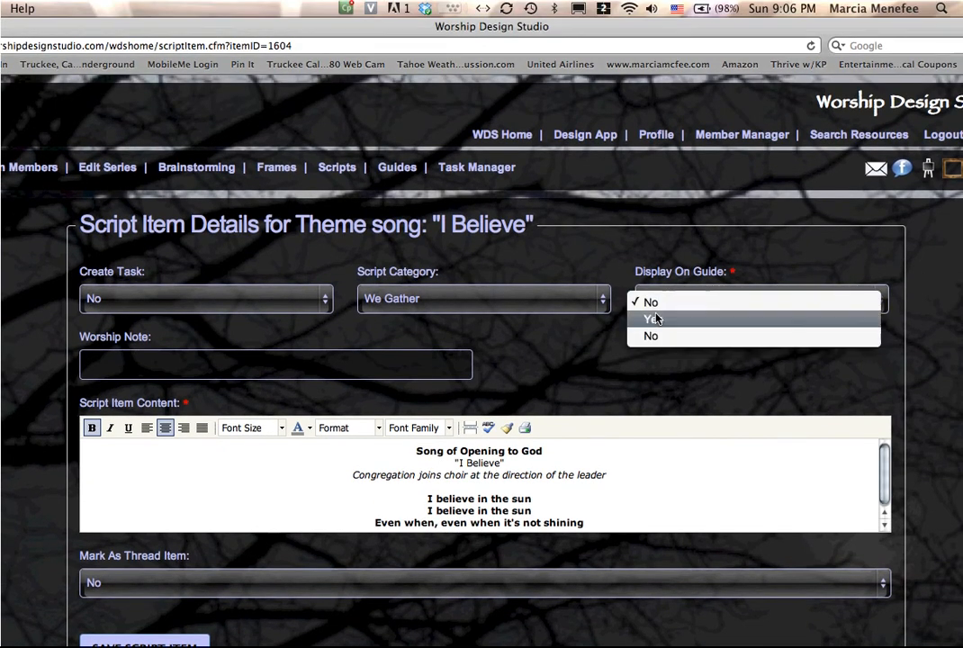
left_click(655, 319)
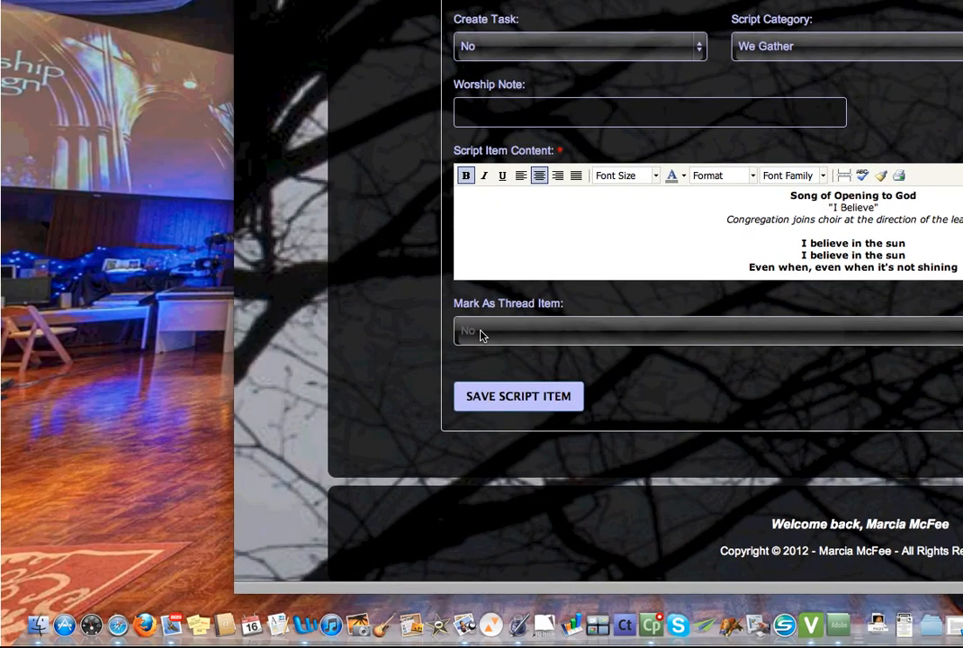
left_click(459, 329)
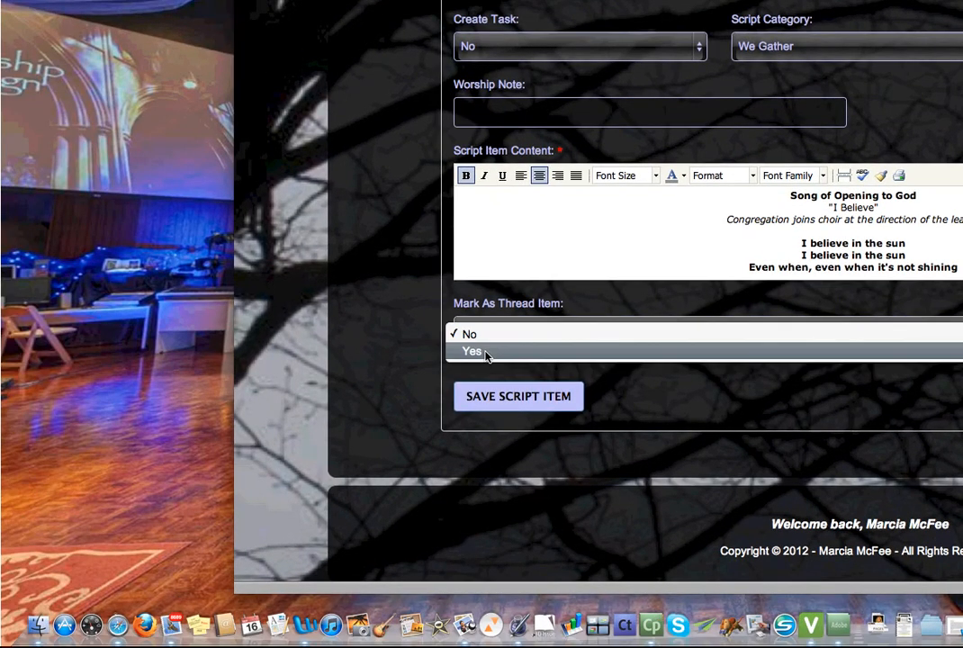
left_click(486, 353)
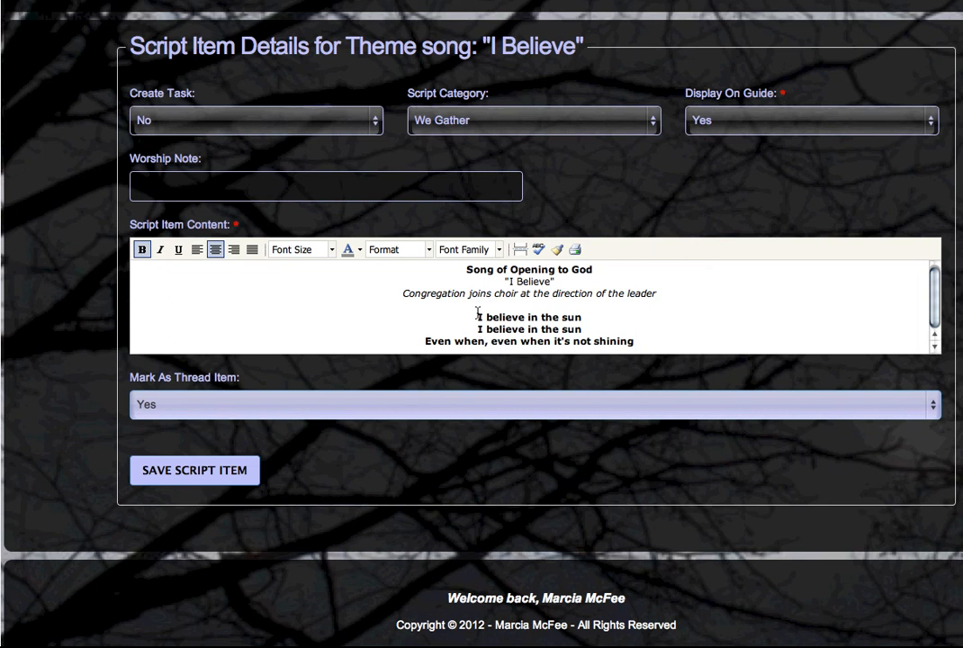
left_click_drag(584, 317, 541, 320)
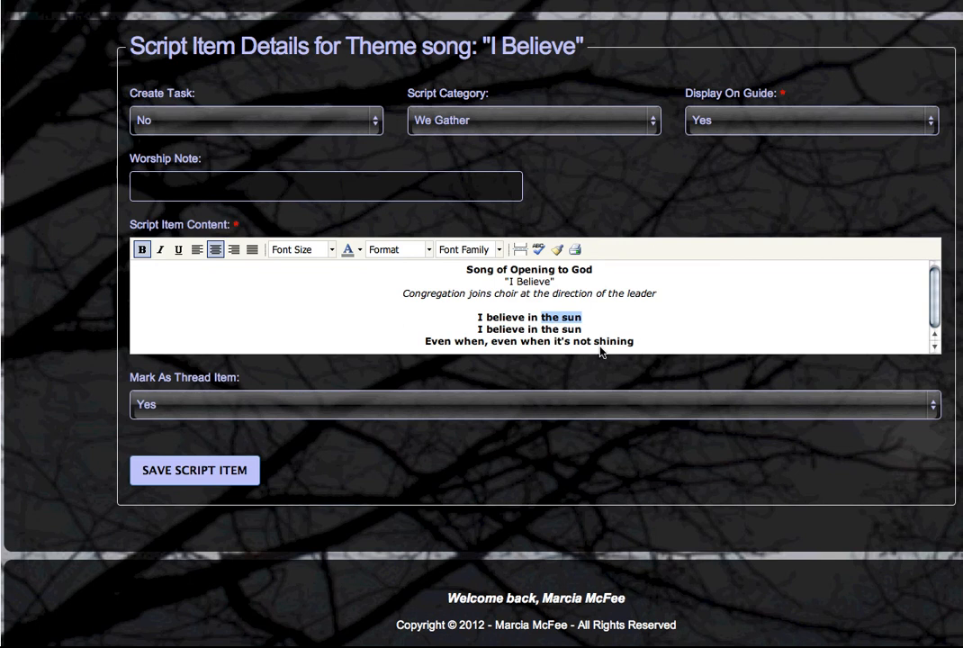
left_click(623, 320)
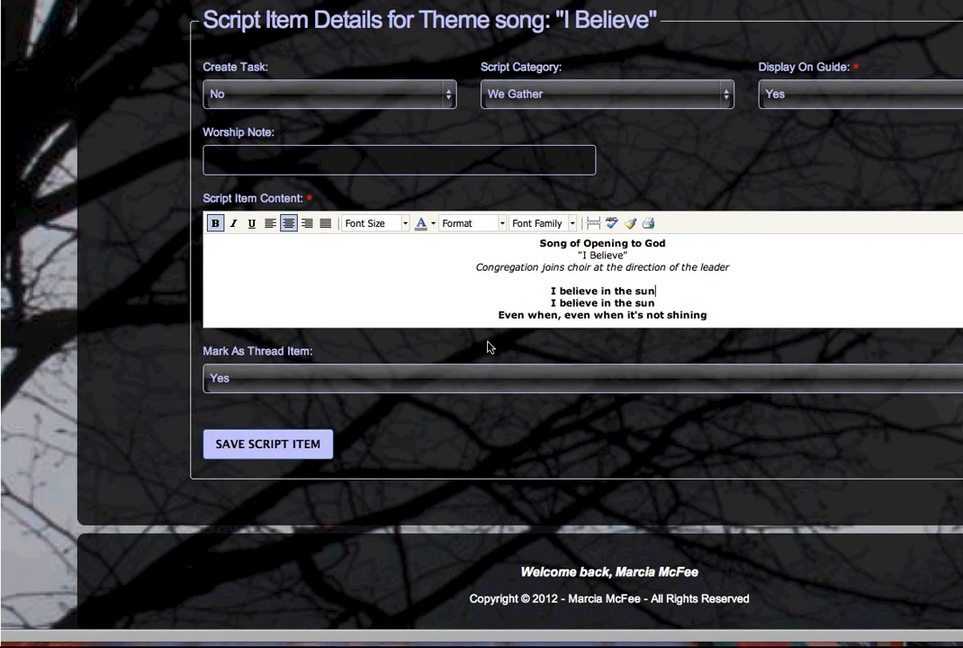
left_click(299, 452)
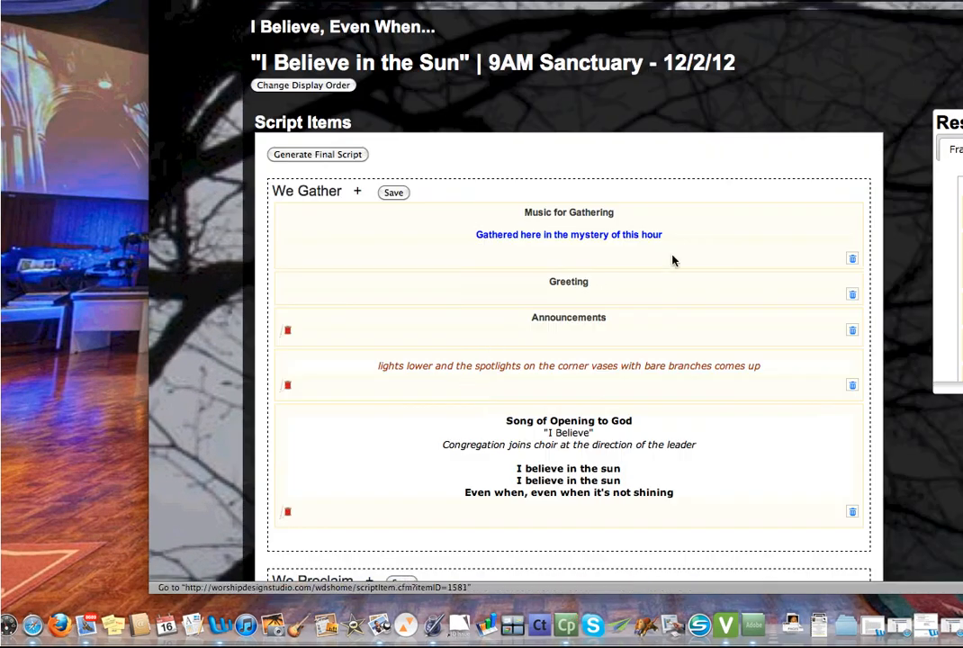
Scroll down to We Respond and open the communion liturgy for "I Believe"
scroll(673, 261, "down", 5)
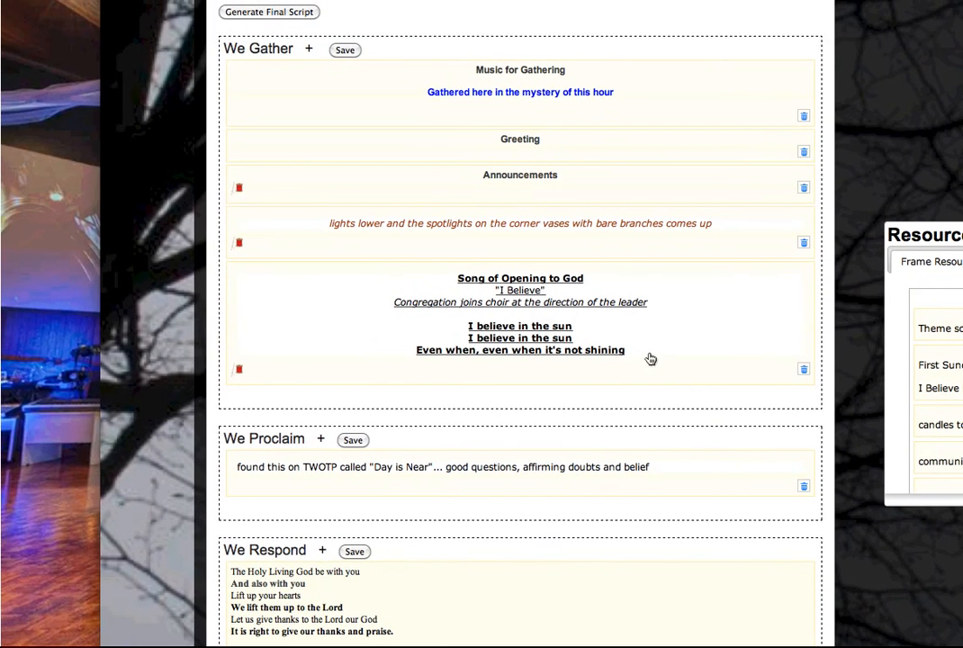
scroll(650, 359, "up", 2)
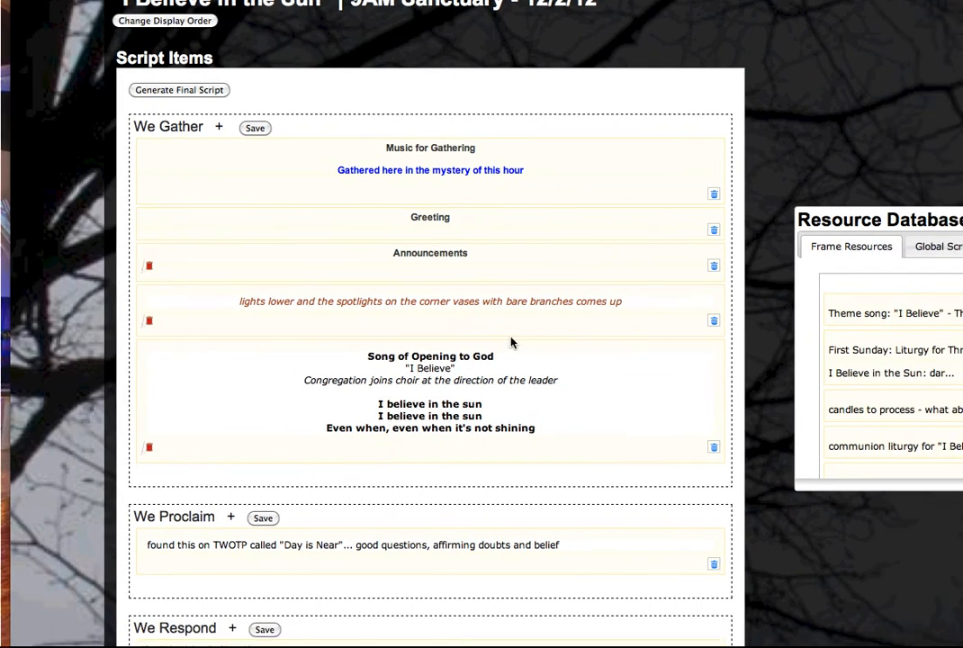
scroll(586, 370, "down", 5)
scroll(423, 343, "down", 2)
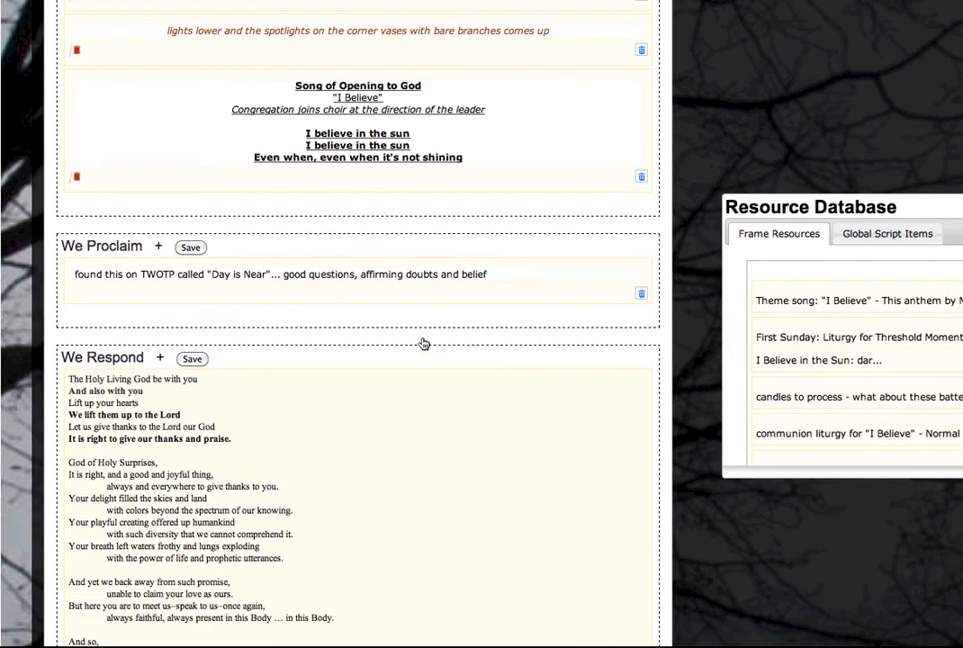
scroll(387, 324, "down", 1)
scroll(353, 359, "down", 3)
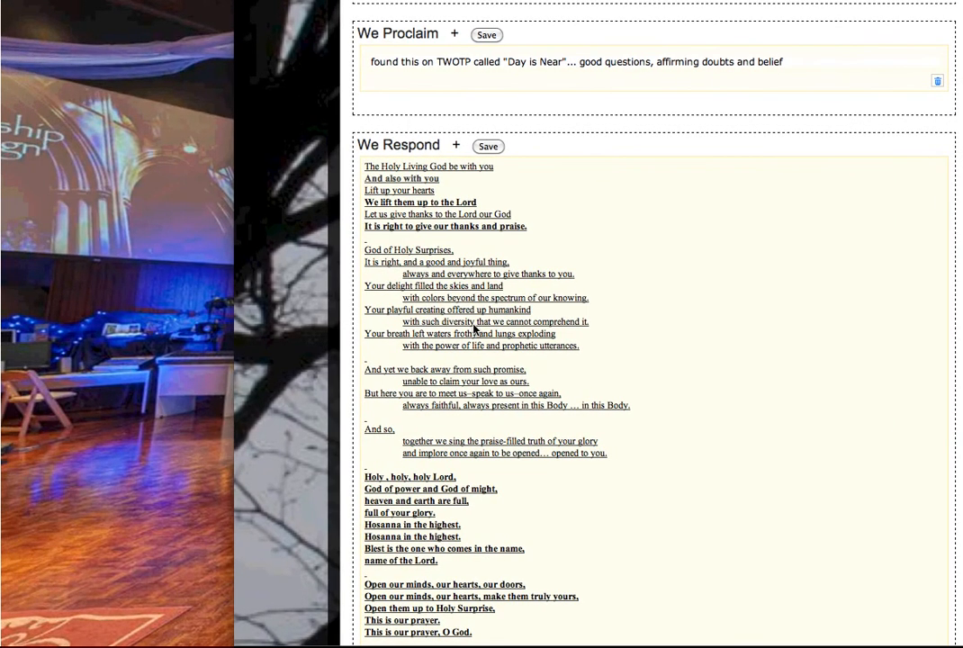
left_click(474, 329)
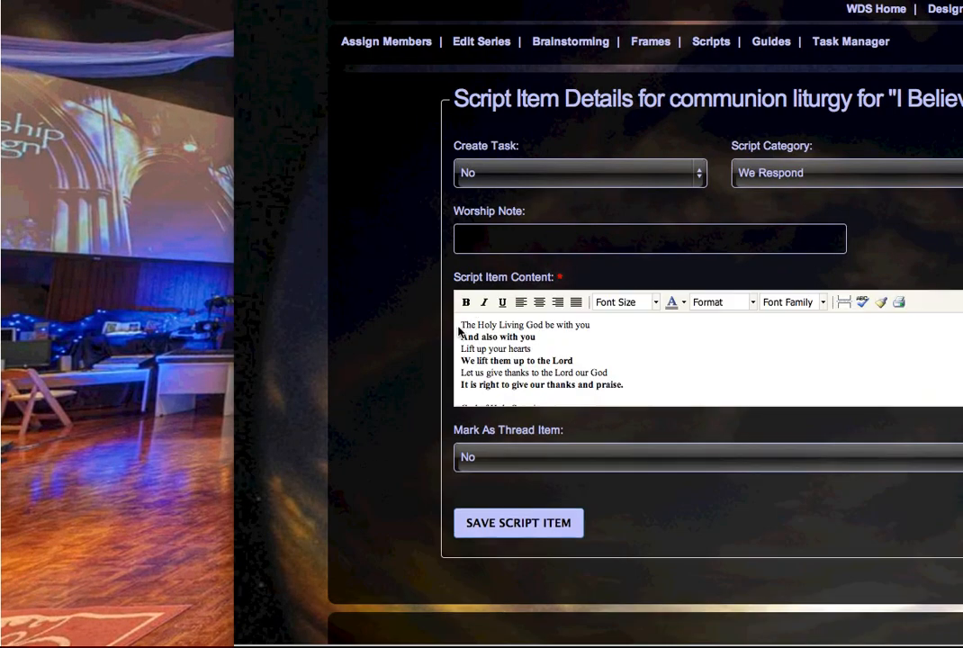
Select all of the liturgy text and apply the Arial font family
left_click(459, 325)
key("super+a")
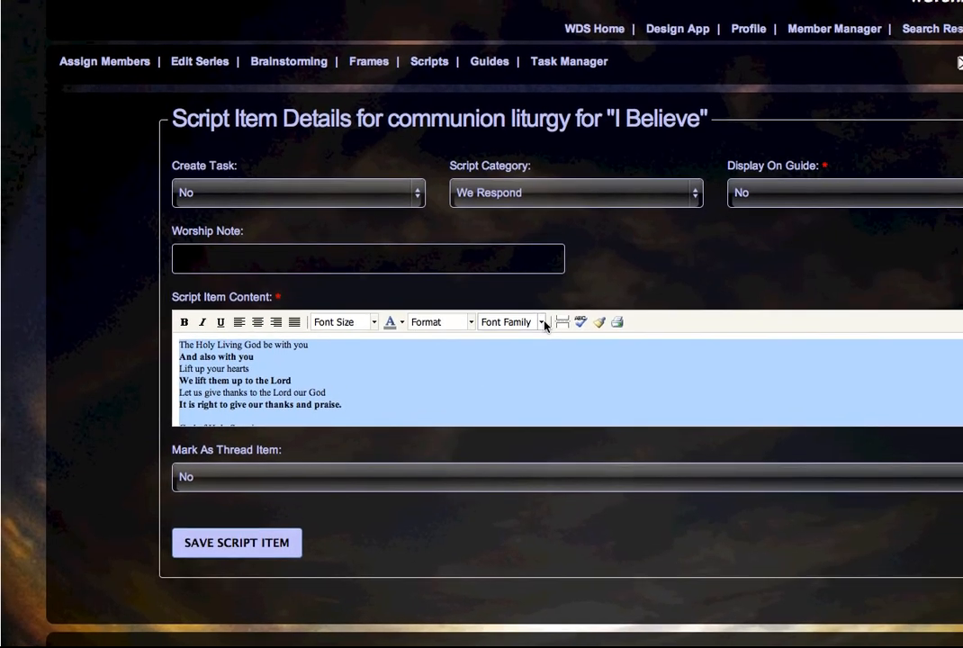
left_click(820, 303)
left_click(527, 327)
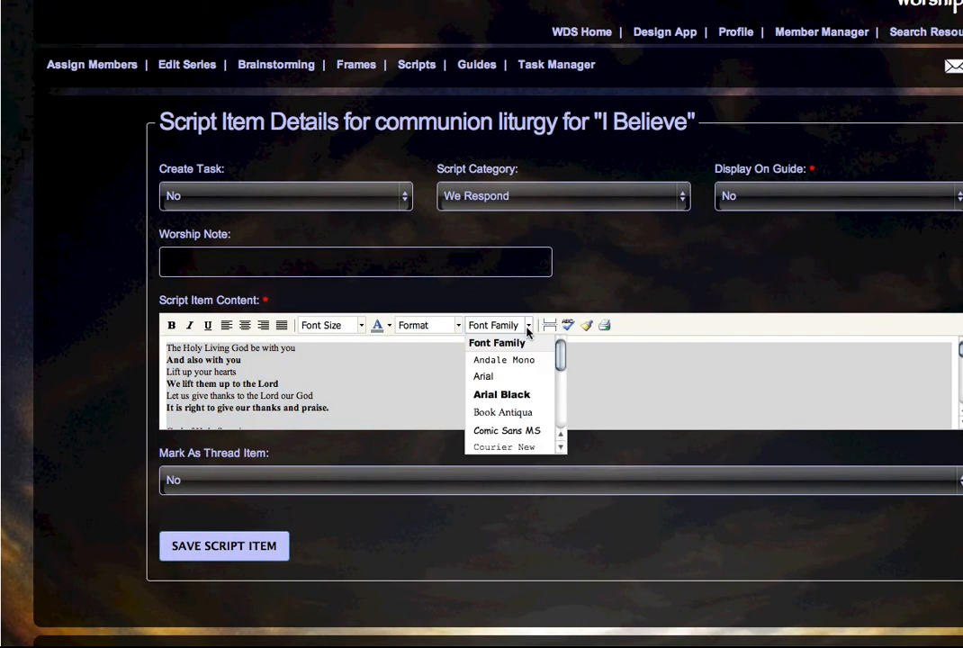
left_click(516, 383)
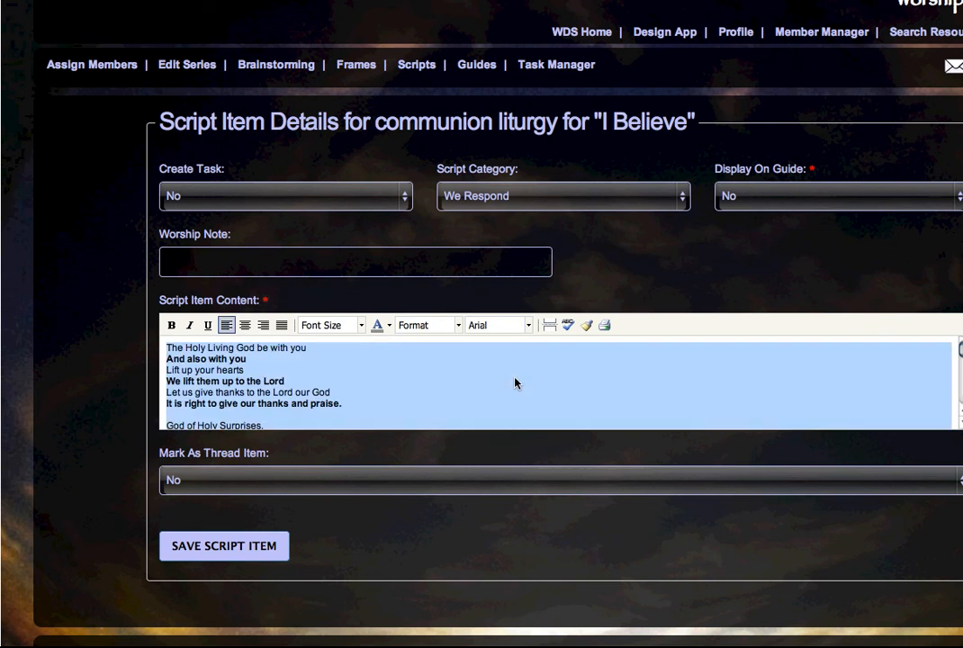
left_click(515, 382)
Review the restyled liturgy and confirm the font list still shows Arial
scroll(515, 383, "down", 5)
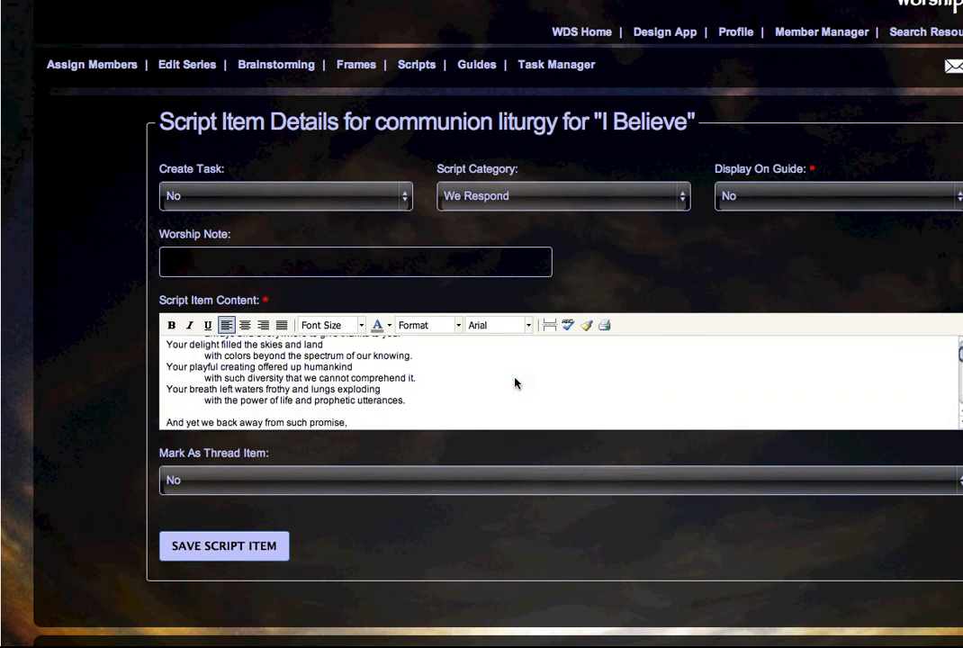
scroll(515, 383, "down", 6)
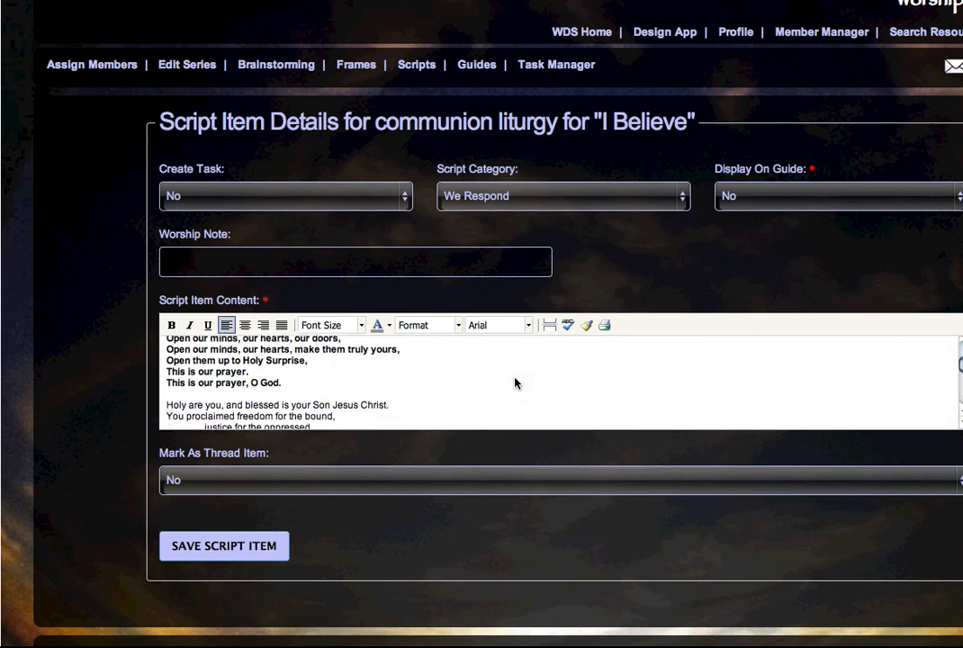
scroll(515, 382, "down", 6)
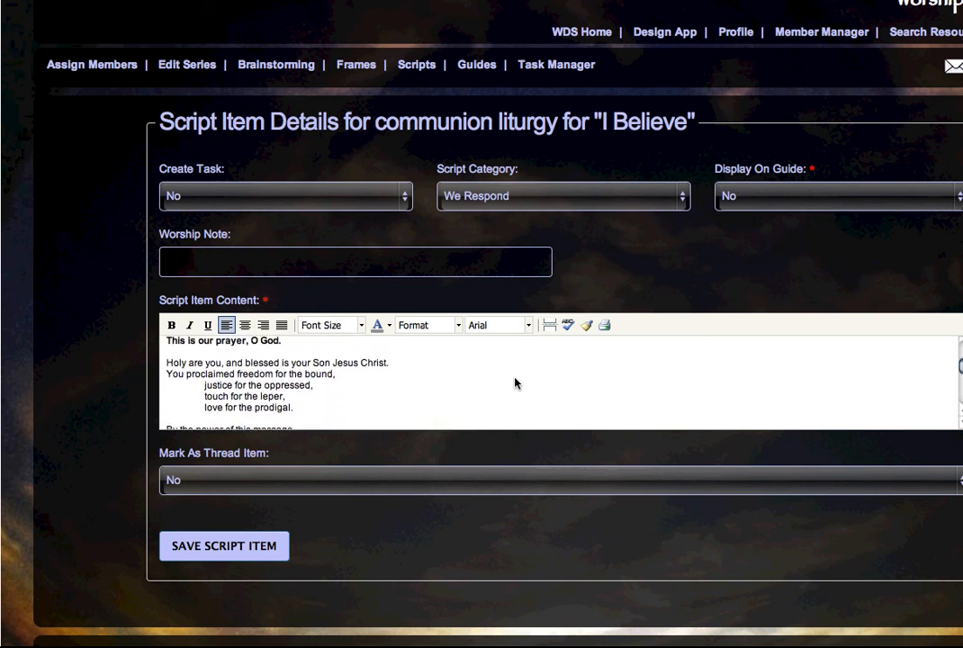
scroll(514, 383, "up", 15)
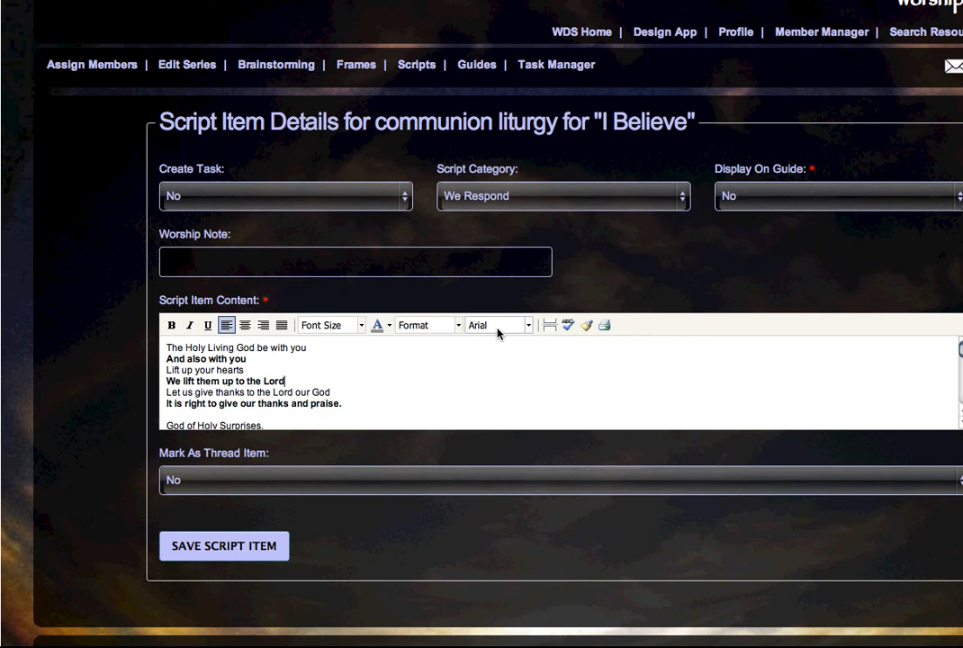
scroll(415, 389, "down", 2)
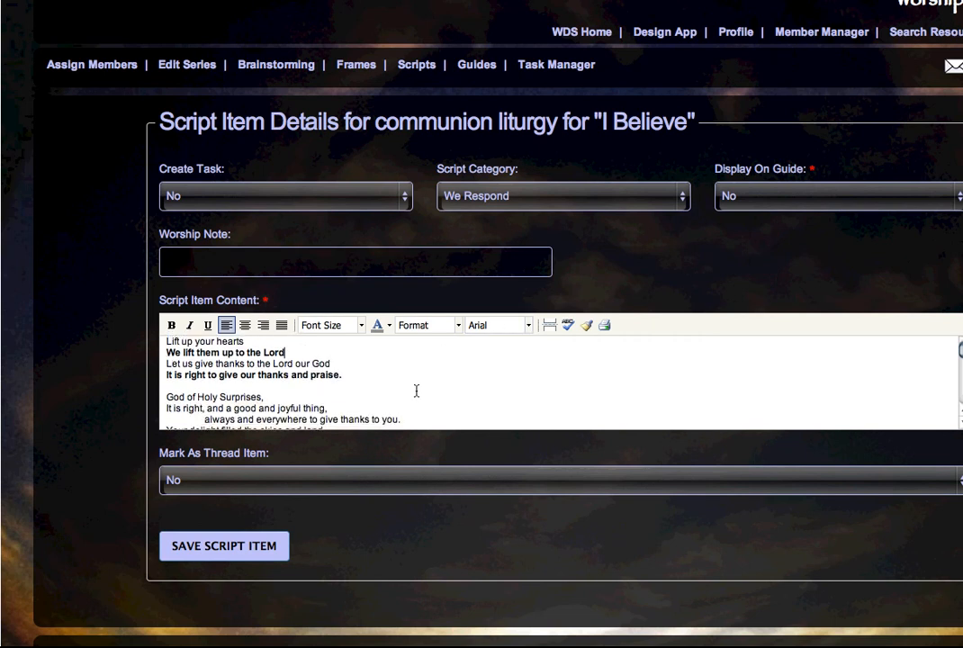
scroll(416, 391, "up", 2)
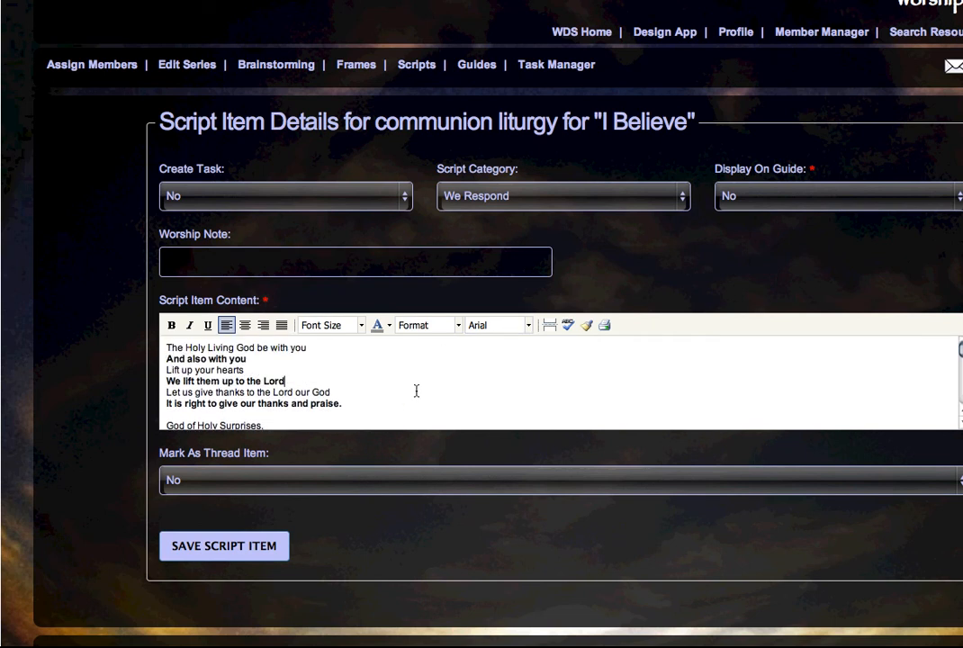
left_click(528, 325)
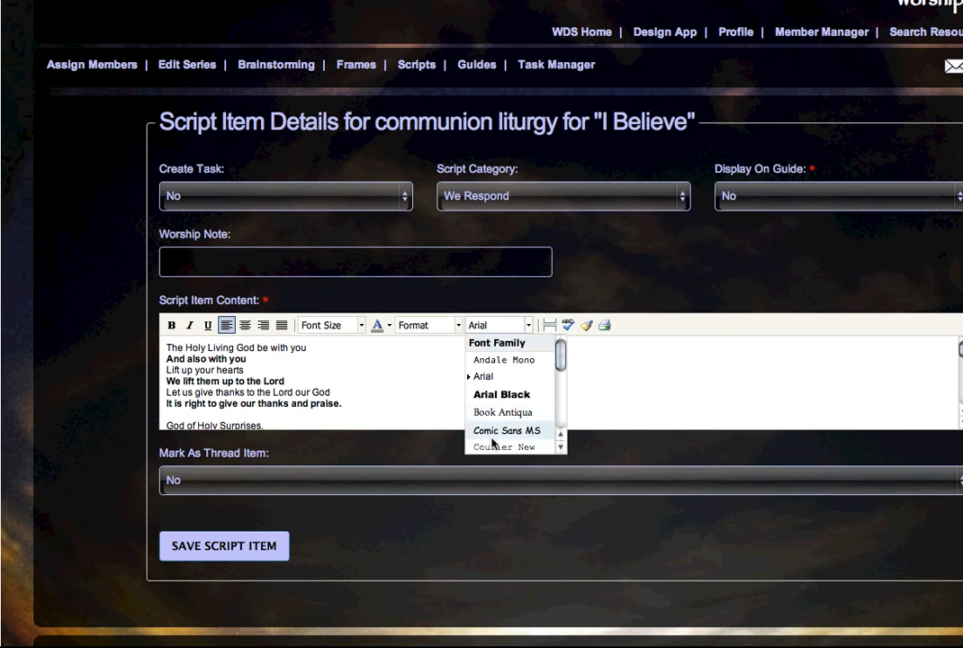
left_click(528, 327)
left_click(391, 383)
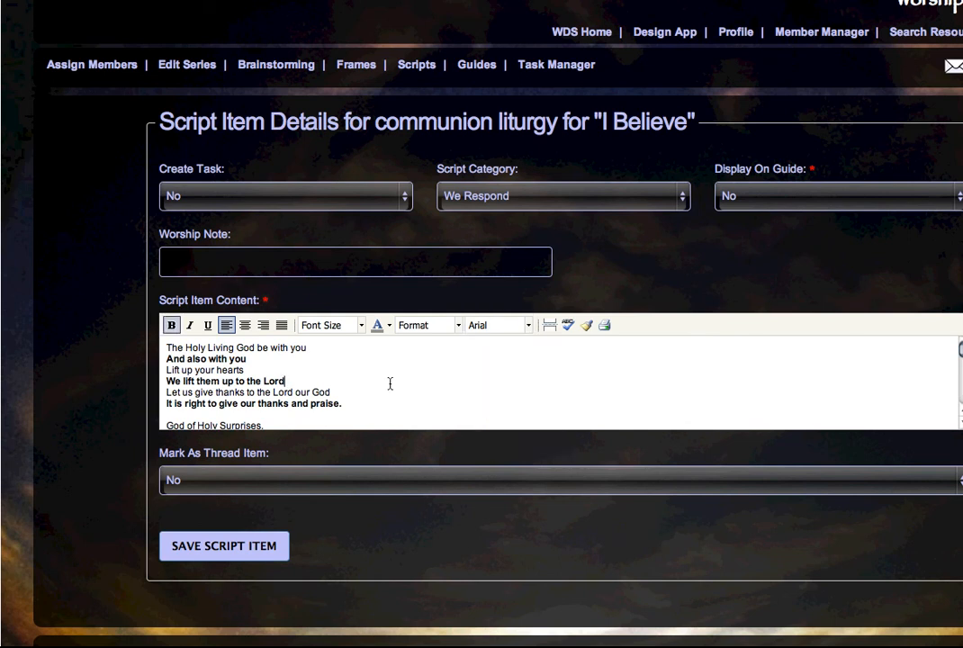